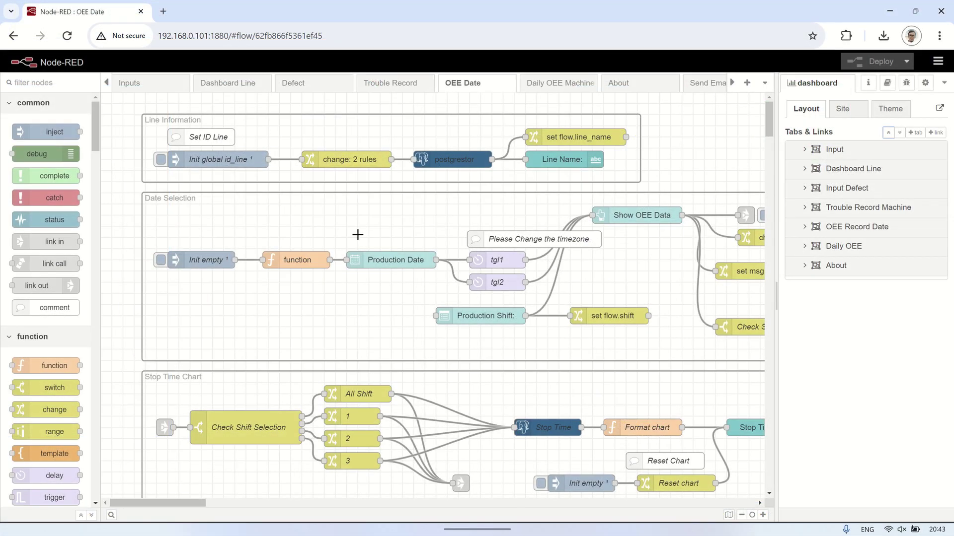
scroll(358, 234, "down", 1)
scroll(358, 234, "down", 3)
scroll(358, 235, "down", 3)
scroll(358, 234, "down", 4)
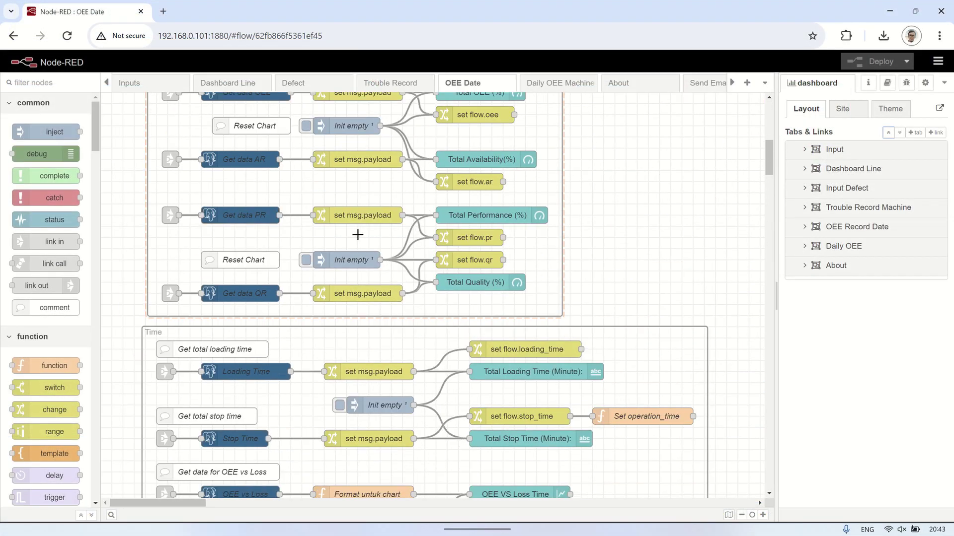
scroll(357, 234, "down", 3)
scroll(358, 234, "down", 3)
scroll(358, 235, "down", 4)
scroll(358, 234, "down", 1)
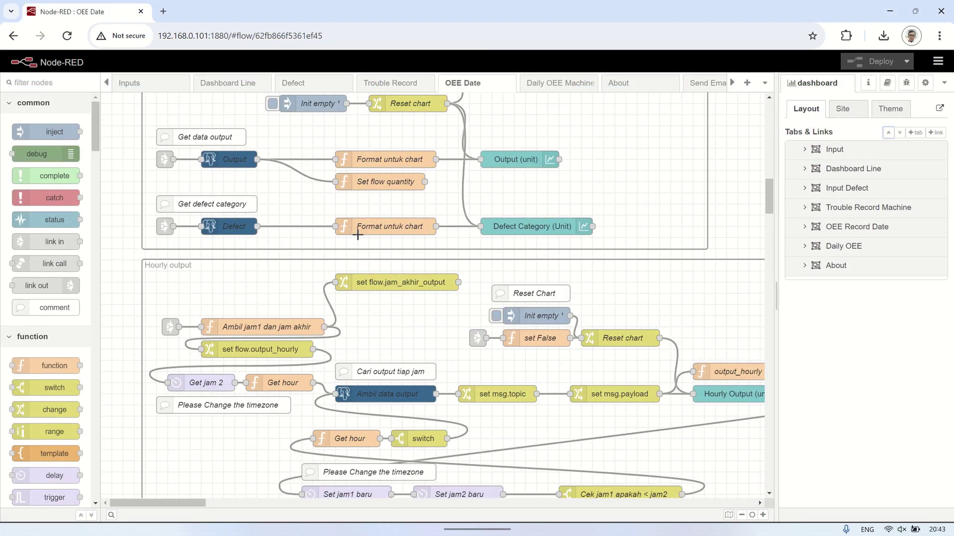
scroll(358, 235, "down", 6)
scroll(358, 234, "down", 3)
scroll(350, 234, "down", 1)
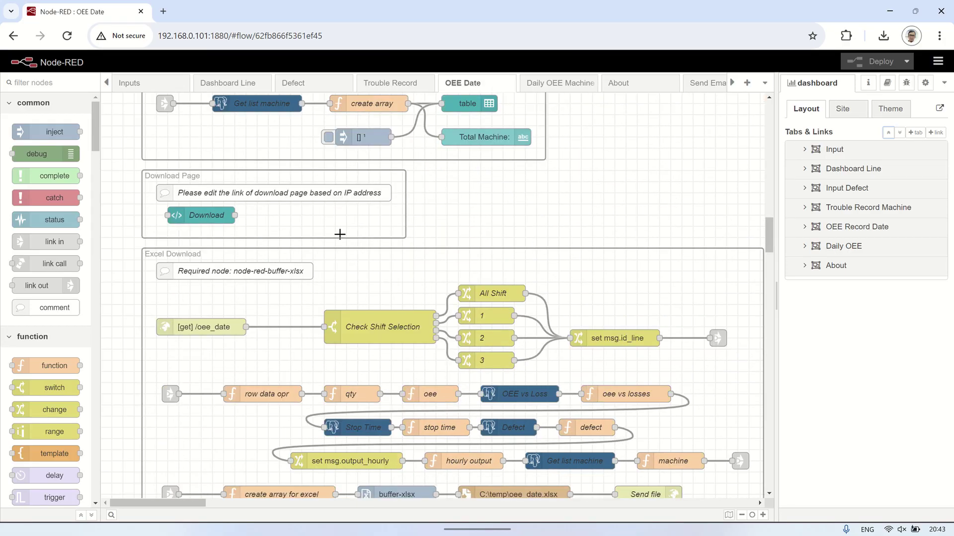
left_click(206, 214)
double_click(206, 215)
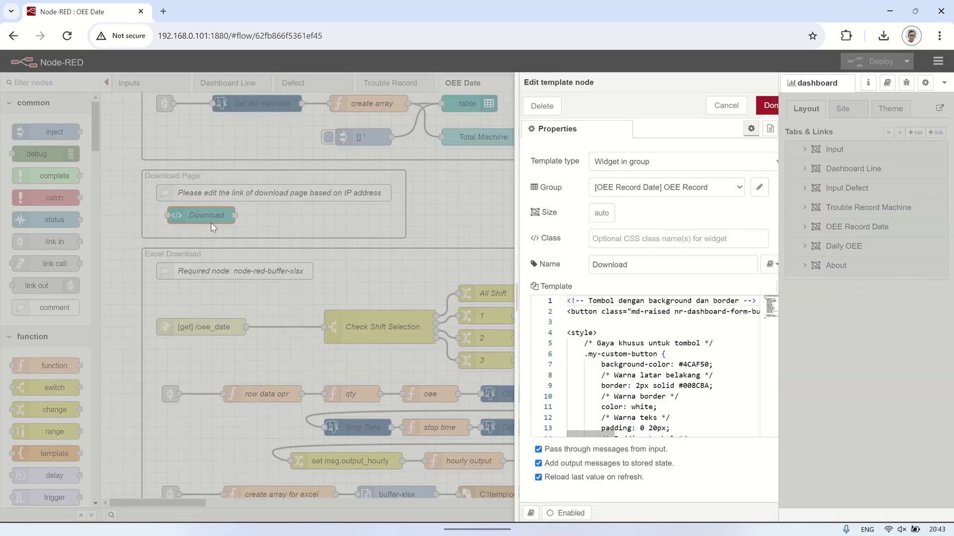
left_click_drag(492, 305, 64, 308)
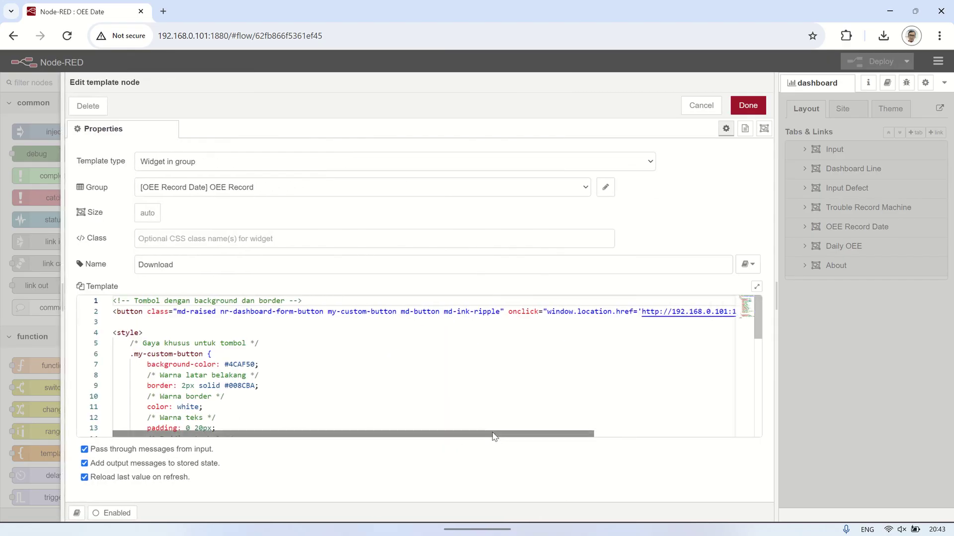
left_click_drag(494, 438, 605, 439)
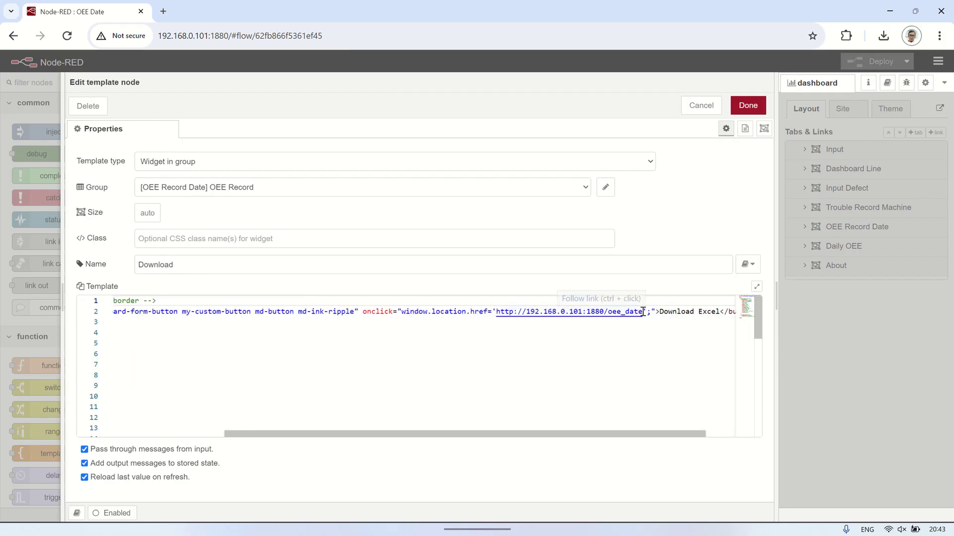
left_click_drag(642, 312, 497, 312)
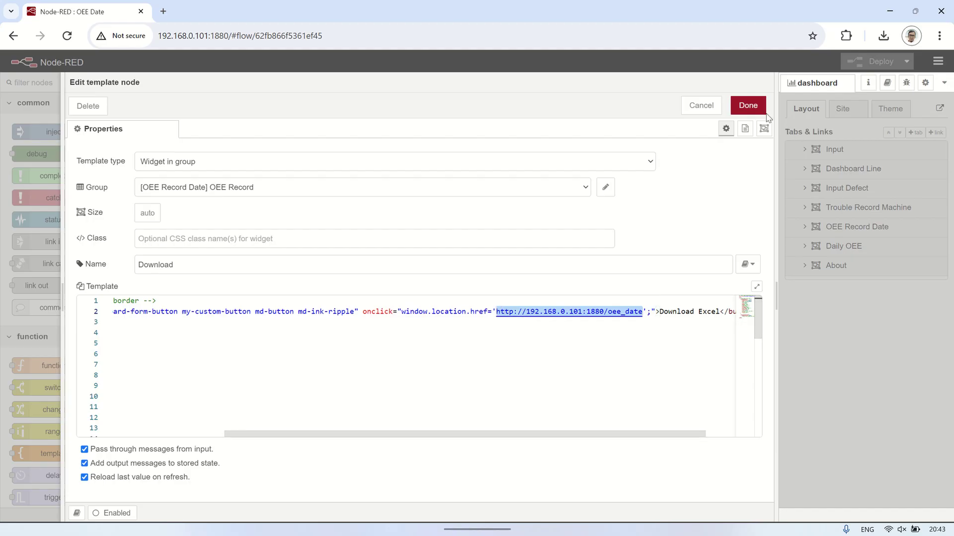
left_click(751, 105)
scroll(342, 271, "down", 2)
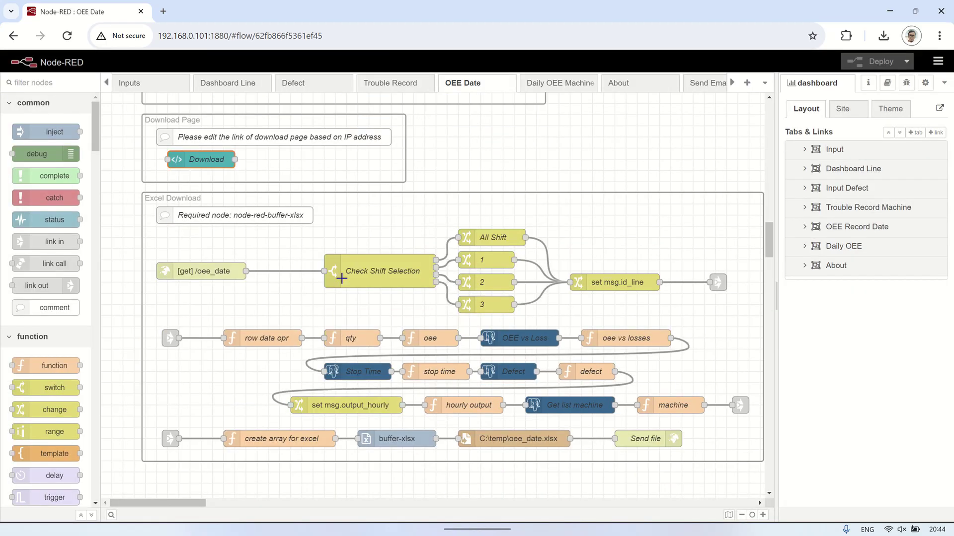
left_click(371, 226)
left_click(230, 272)
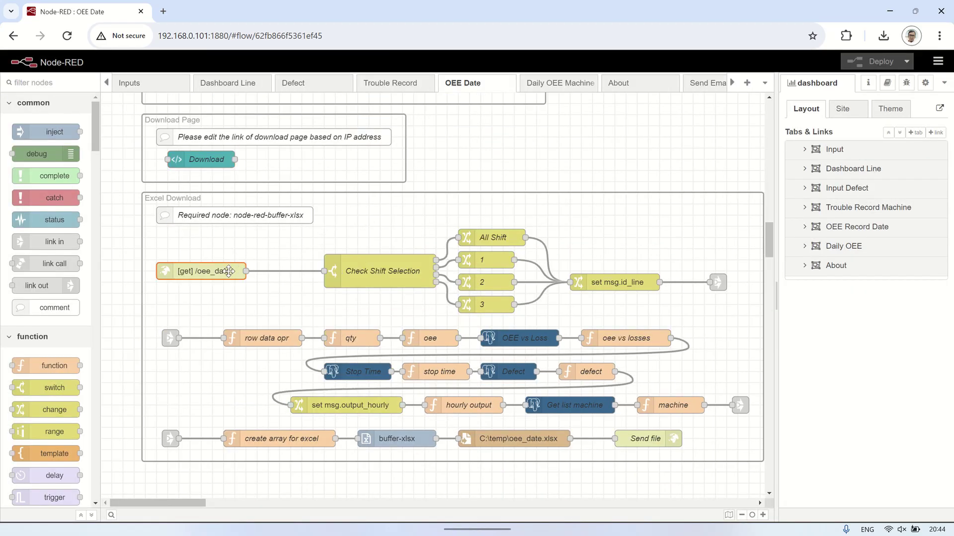
double_click(398, 439)
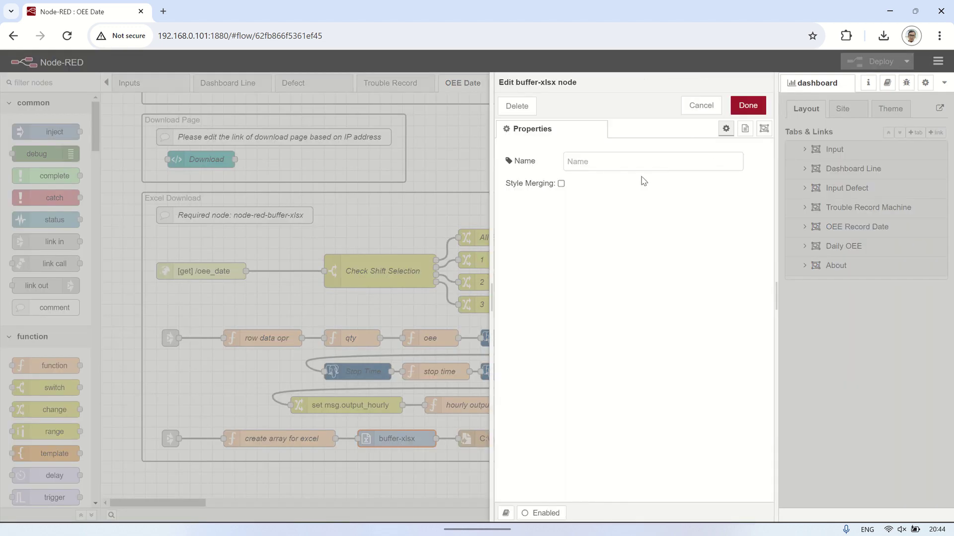
left_click(742, 108)
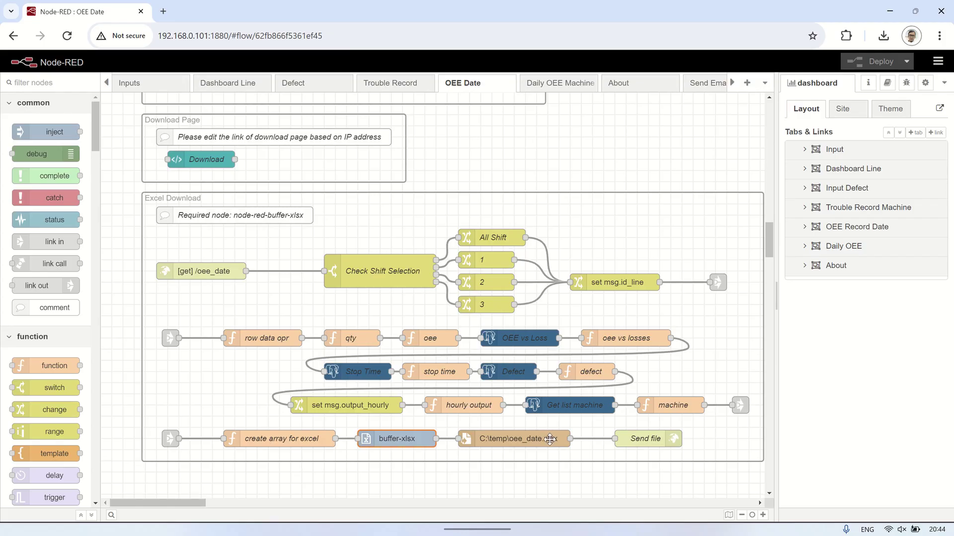
double_click(550, 440)
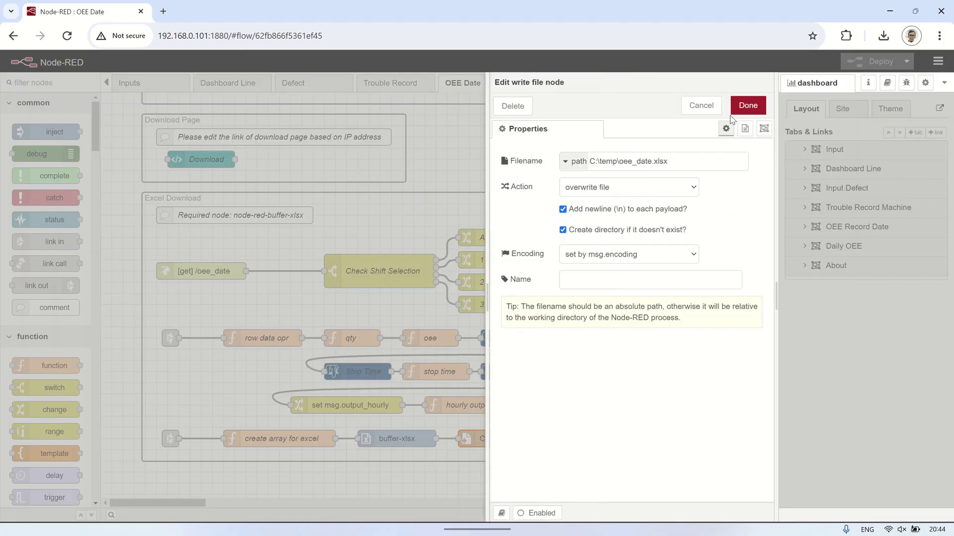
left_click(745, 106)
double_click(657, 441)
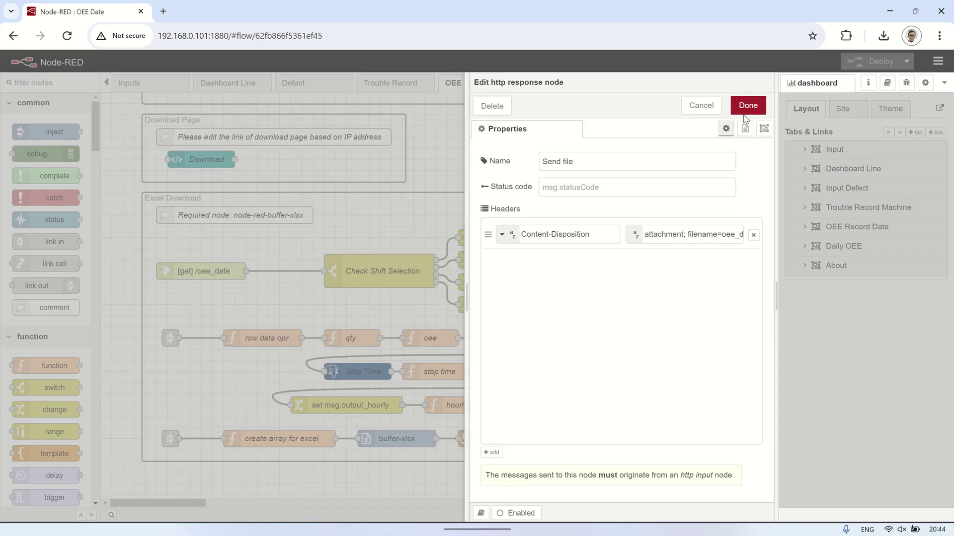
left_click(747, 106)
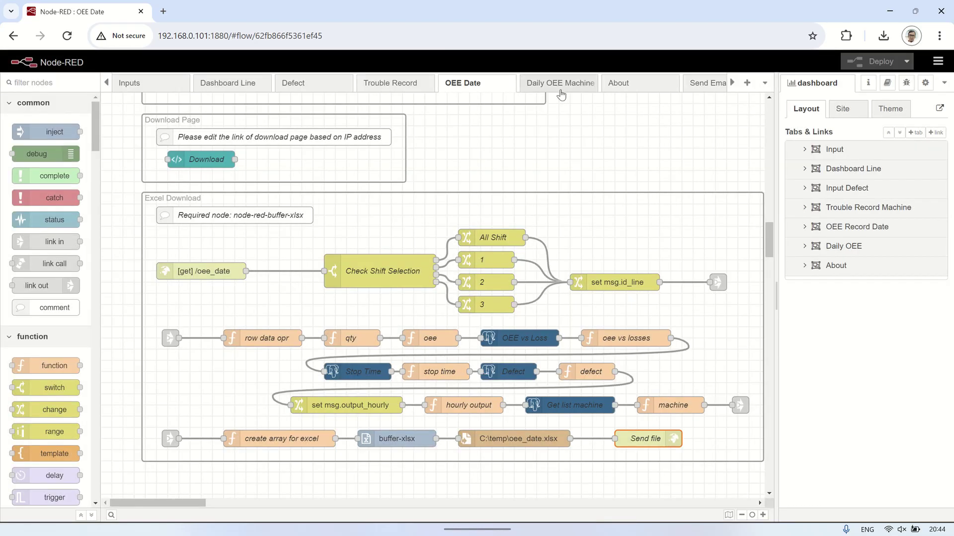
Step: On the Daily OEE Machine flow, inspect the Download widget's /oee_range_date link
left_click(561, 84)
scroll(412, 305, "down", 5)
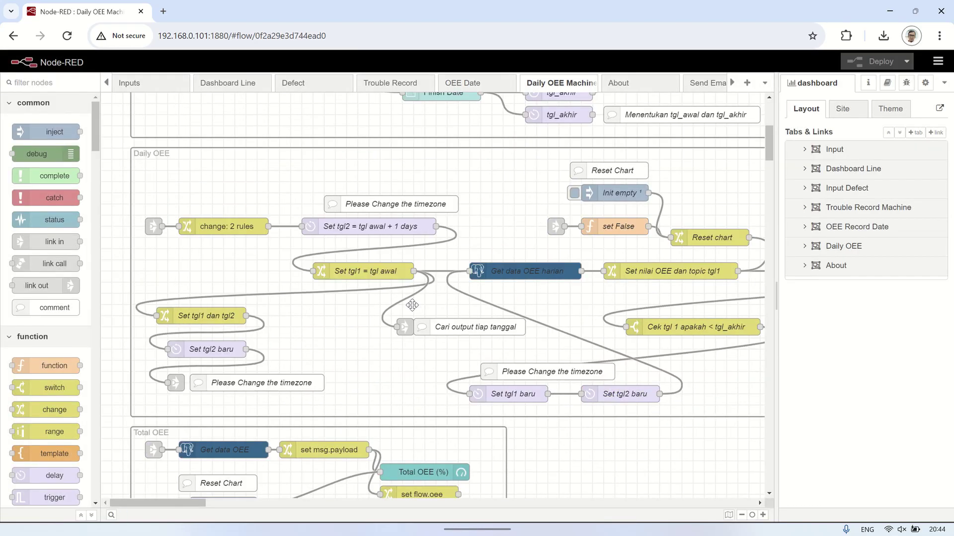
scroll(412, 304, "down", 5)
scroll(412, 304, "down", 5)
scroll(412, 305, "down", 5)
scroll(413, 304, "down", 5)
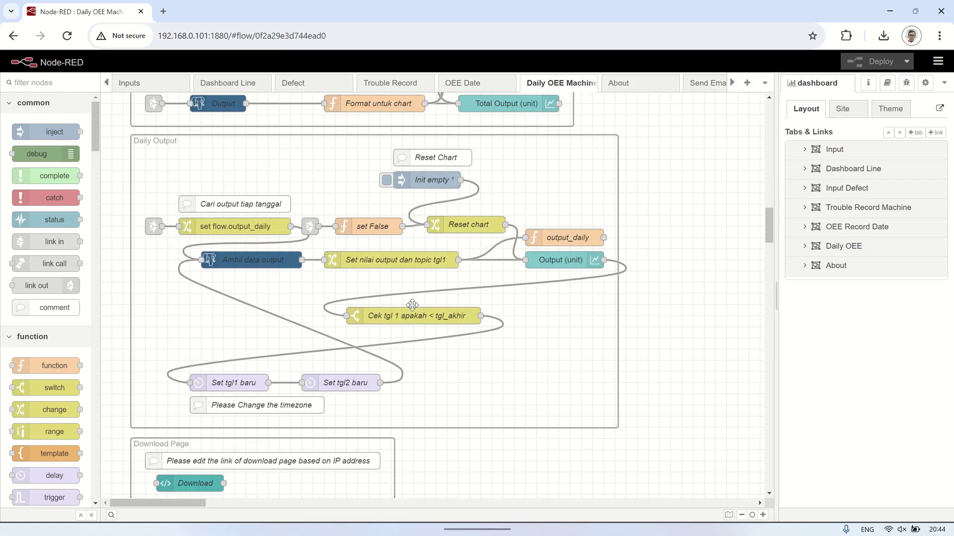
scroll(411, 304, "down", 5)
left_click(199, 319)
double_click(199, 318)
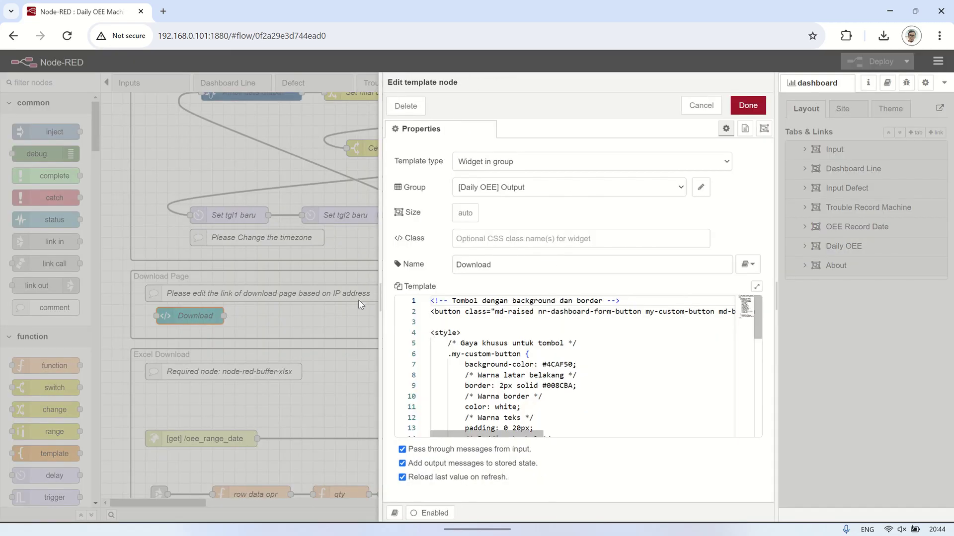
left_click_drag(378, 304, 123, 308)
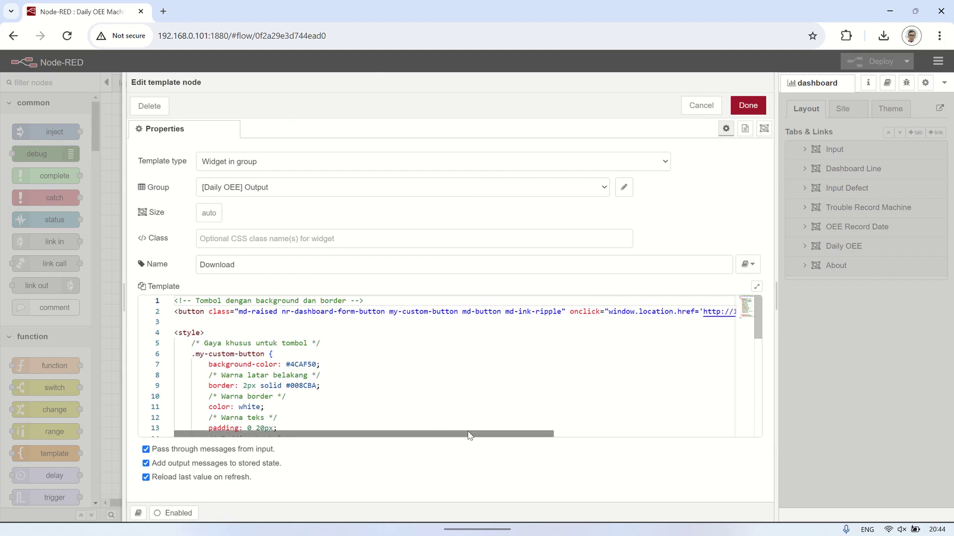
left_click_drag(470, 434, 651, 434)
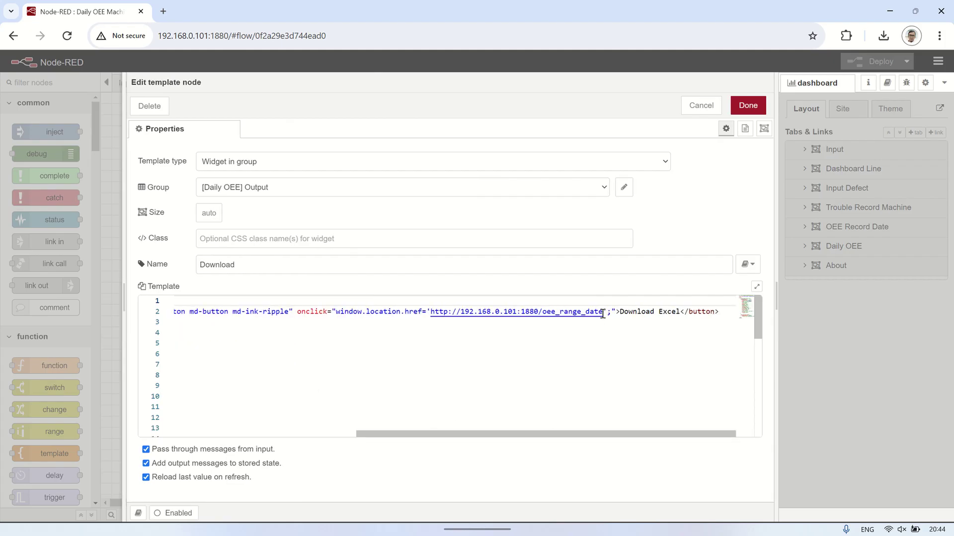
left_click_drag(603, 313, 437, 313)
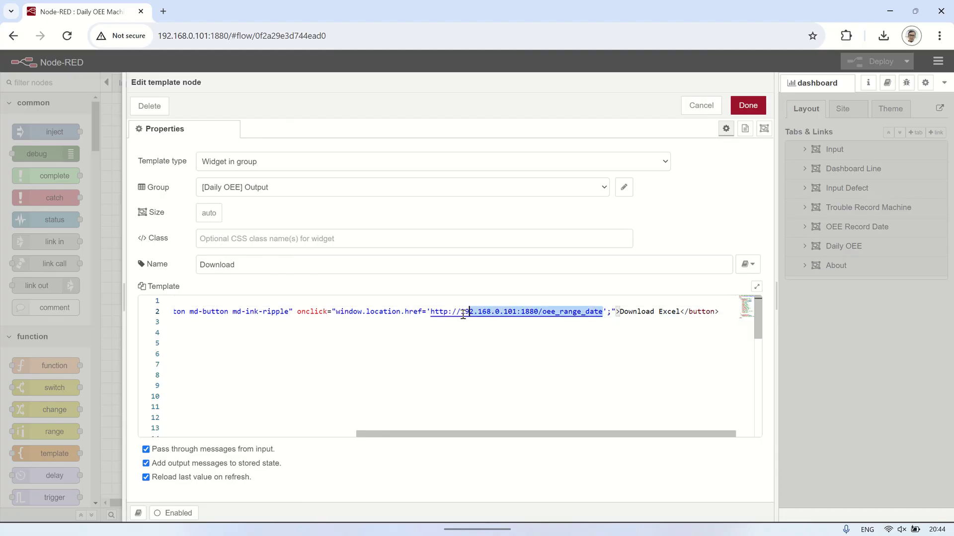
left_click(747, 105)
scroll(442, 300, "down", 5)
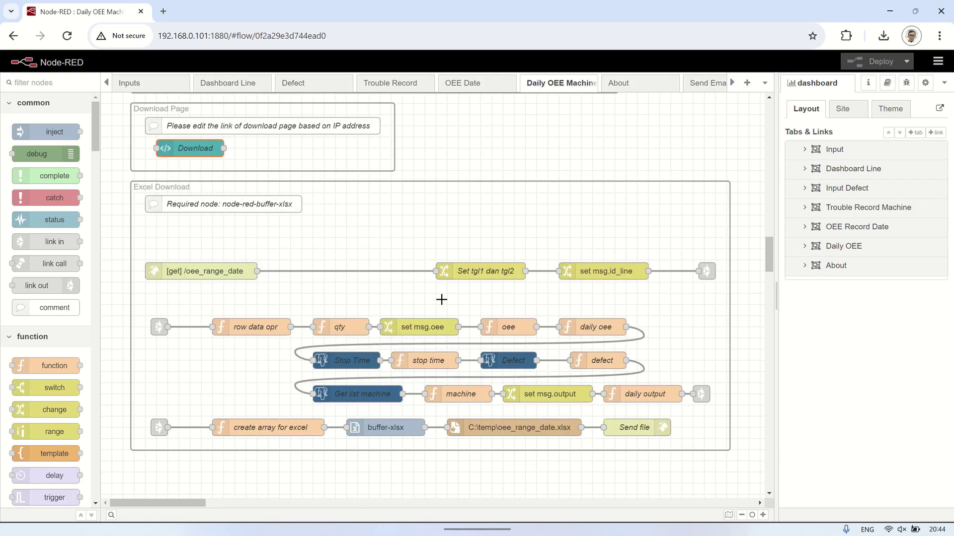
Step: Check the C:\temp\oee_range_date.xlsx file writer and Send file node settings
double_click(510, 430)
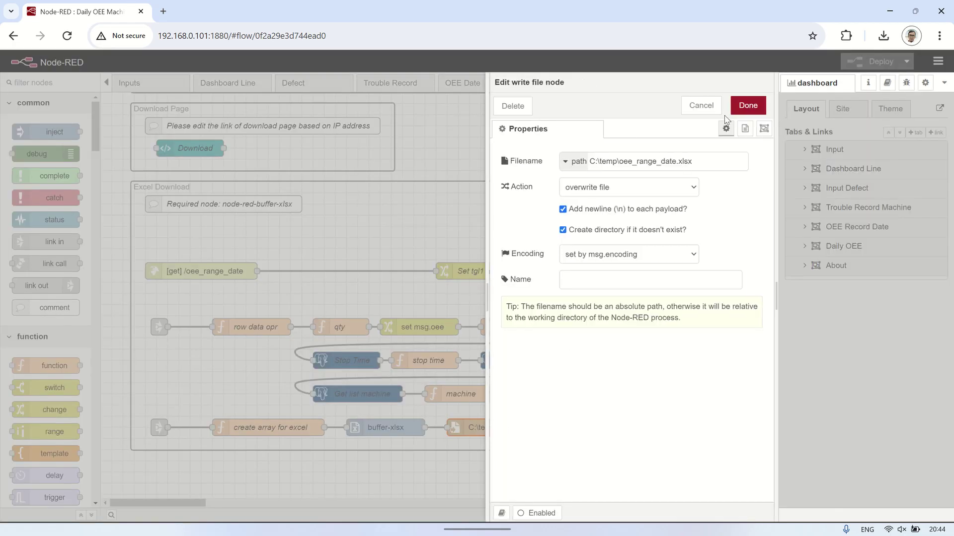
left_click(746, 105)
left_click(650, 431)
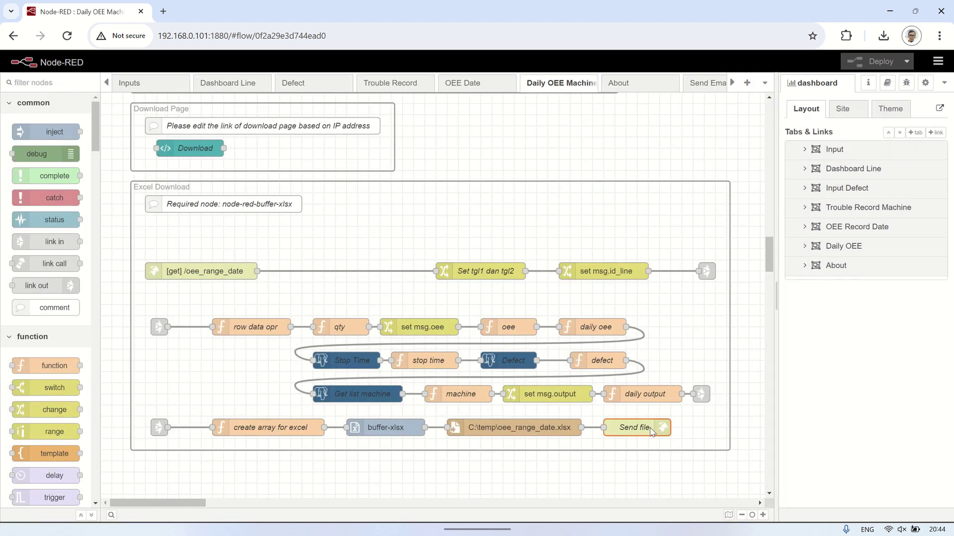
double_click(651, 431)
left_click(747, 106)
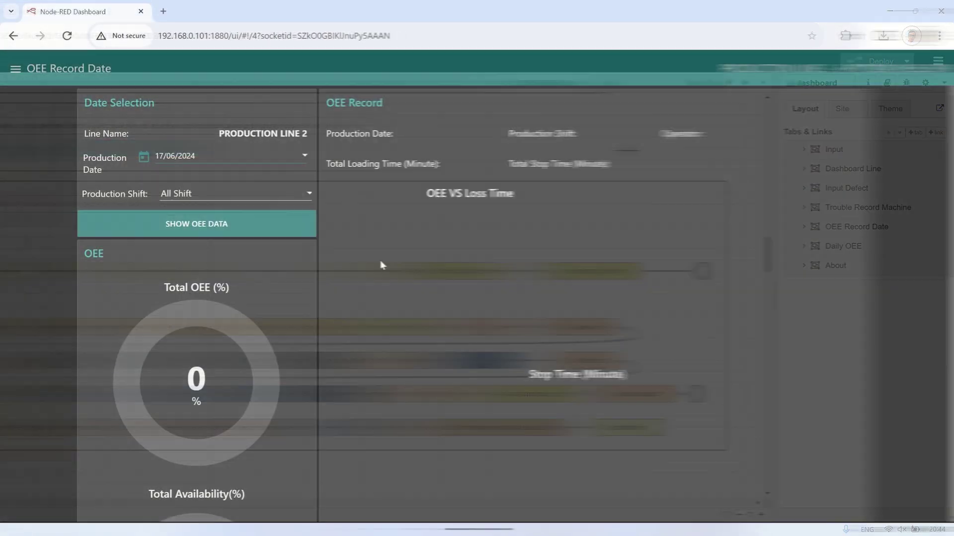
Step: Load OEE data for 17 June 2024 with All Shift, showing 78.95% total OEE
left_click_drag(308, 131, 235, 139)
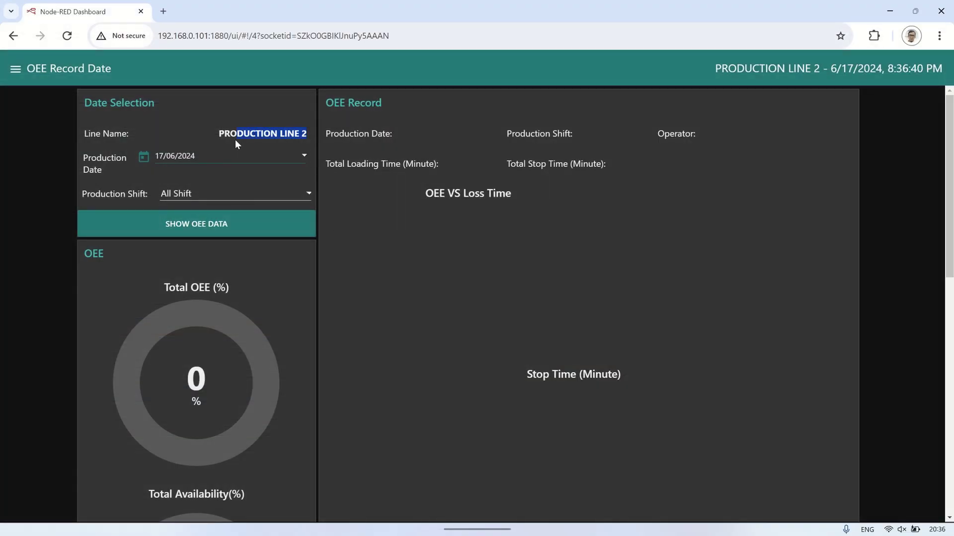
left_click(203, 156)
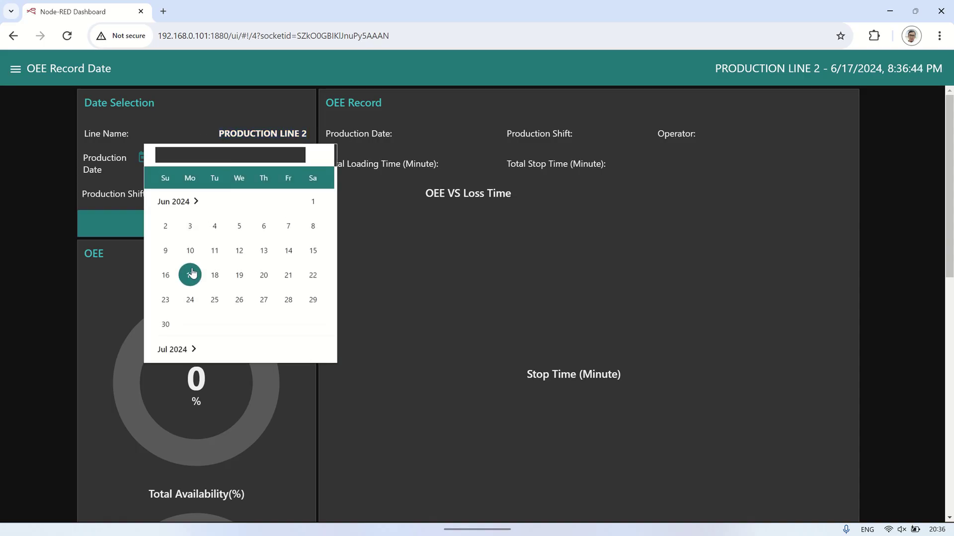
left_click(190, 274)
left_click(196, 200)
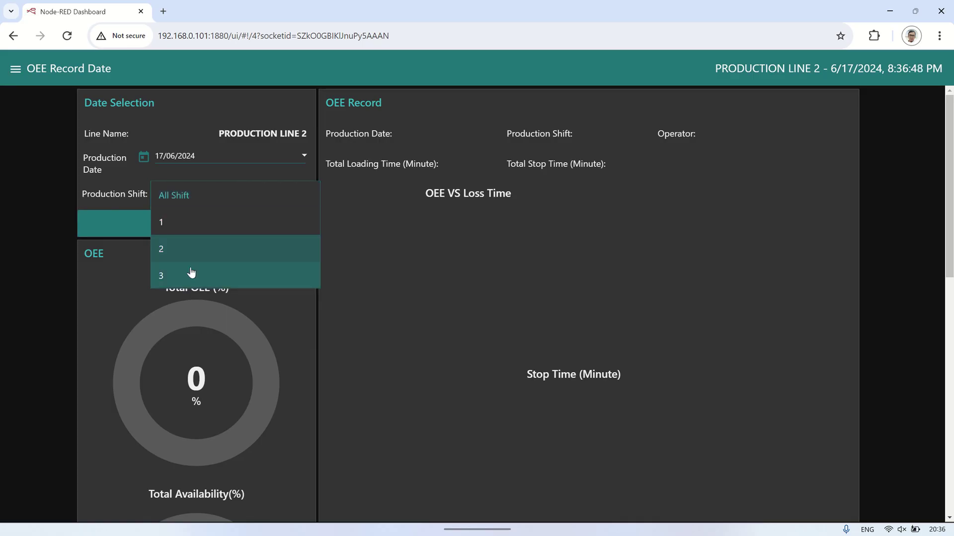
left_click(193, 198)
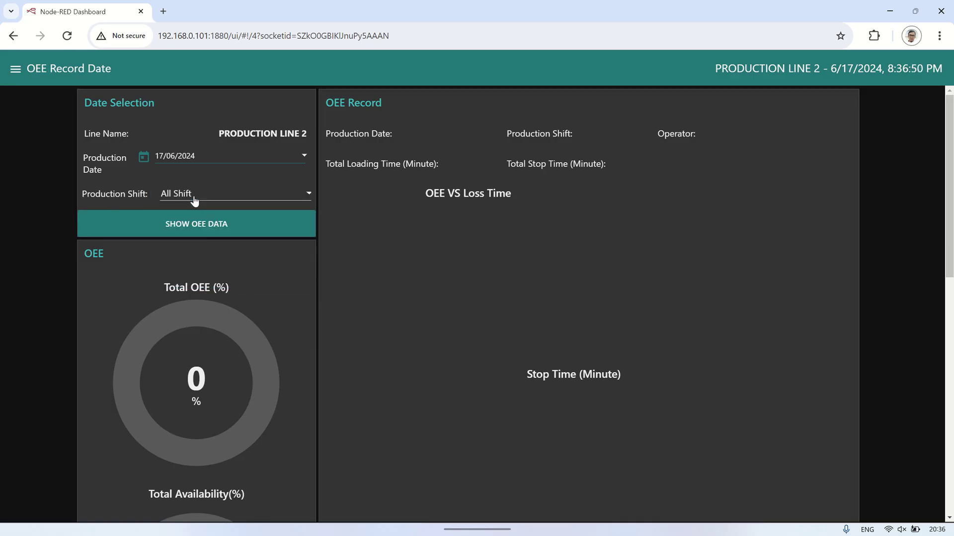
left_click(197, 226)
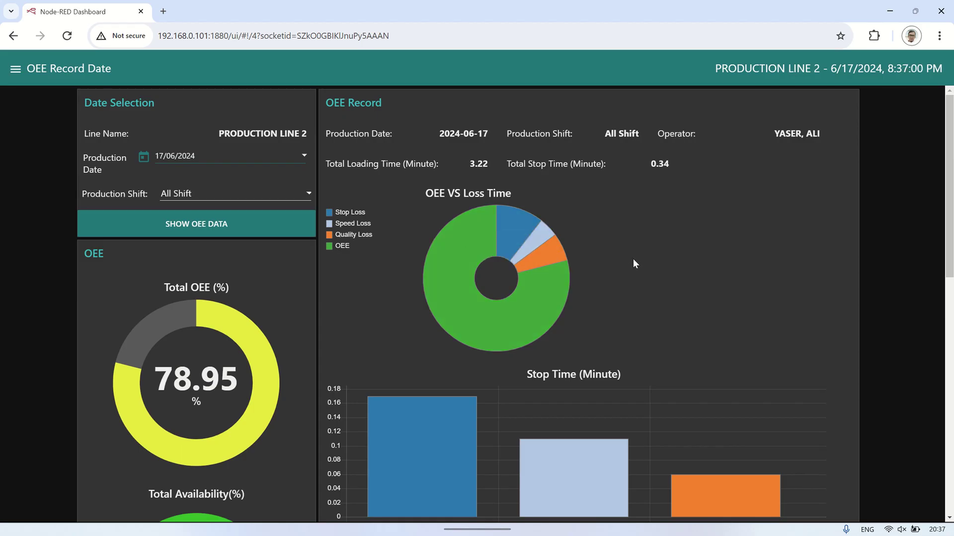
scroll(633, 264, "down", 3)
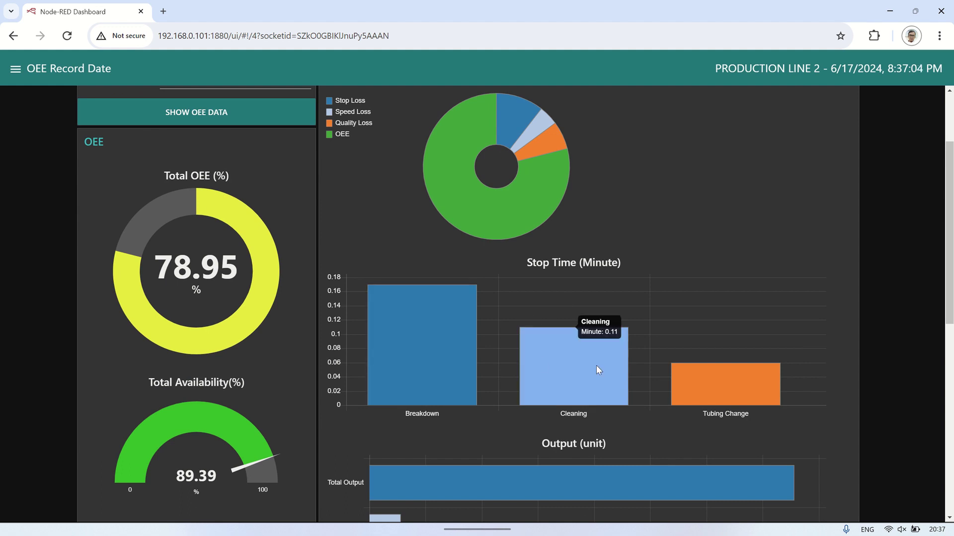
scroll(741, 380, "down", 3)
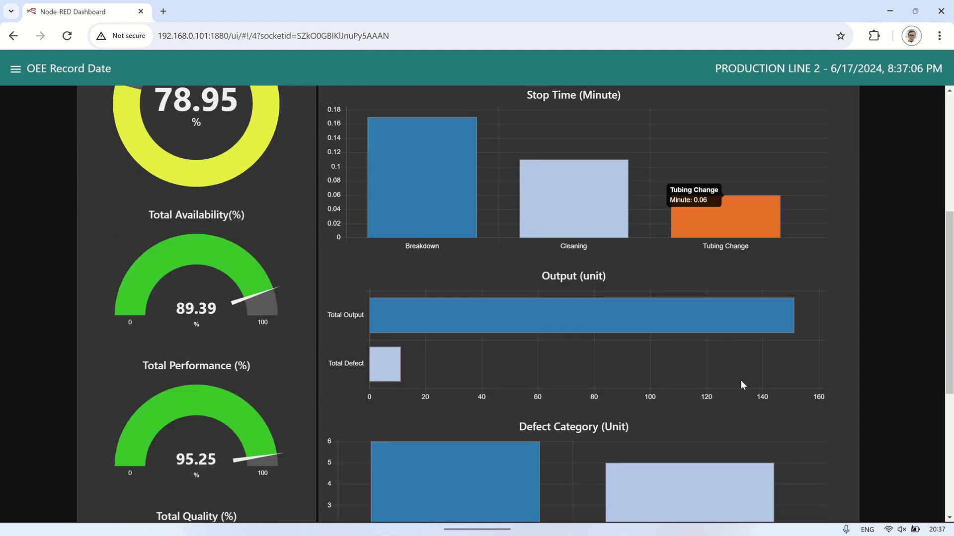
mouse_move(384, 518)
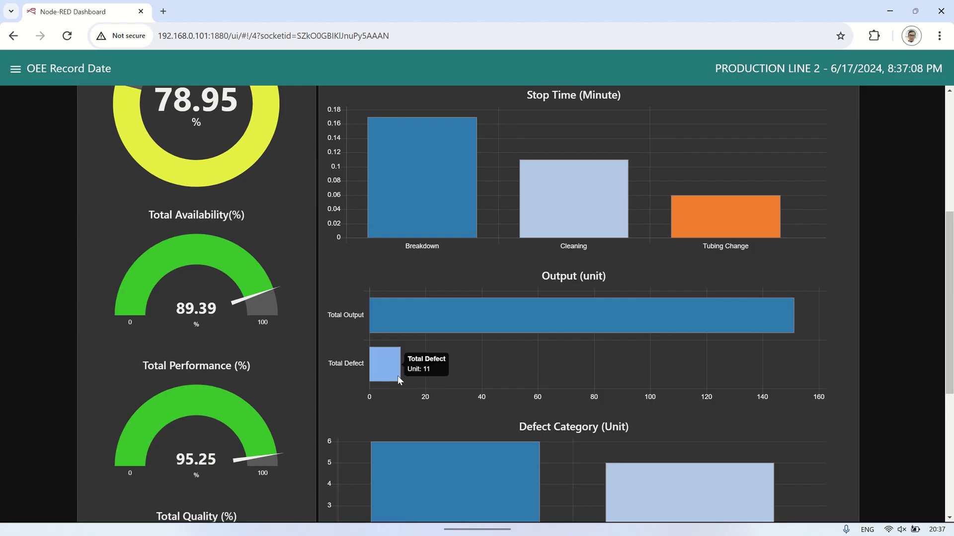
scroll(397, 379, "down", 2)
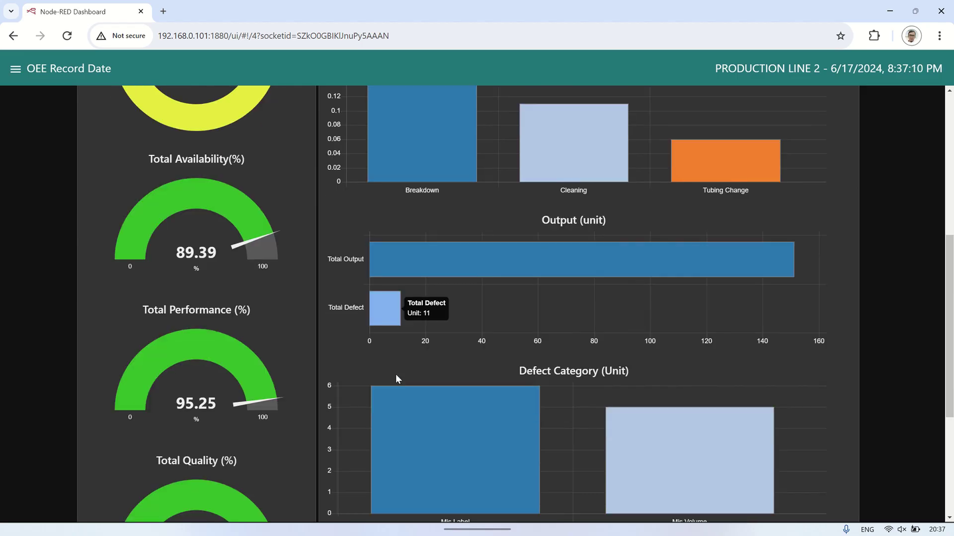
mouse_move(689, 491)
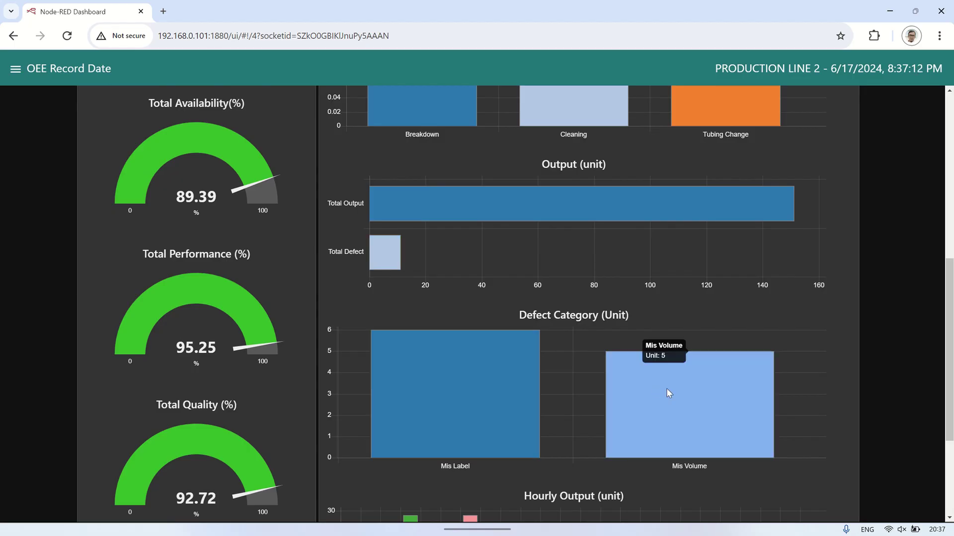
scroll(667, 393, "down", 2)
scroll(666, 393, "down", 1)
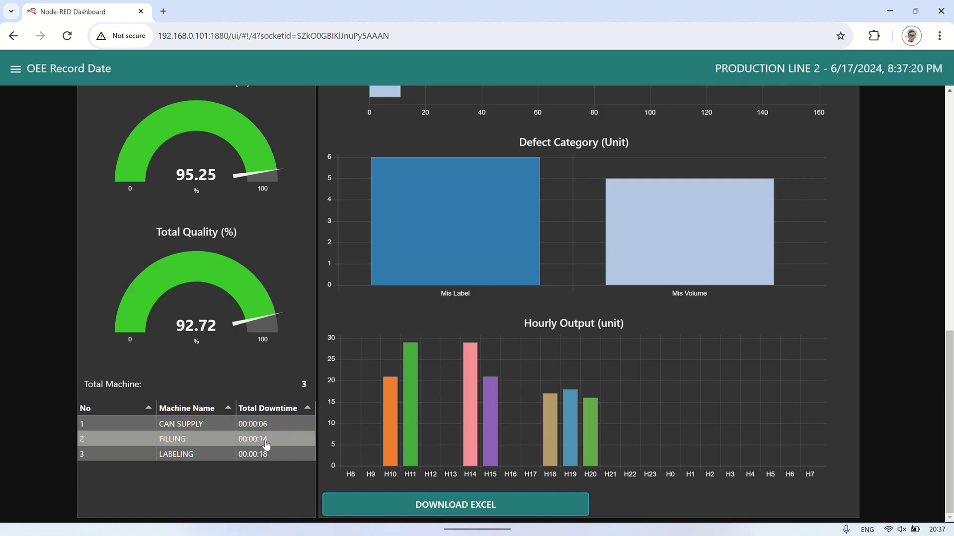
Step: Export the report to oee_date.xlsx and keep the blocked download
left_click(401, 508)
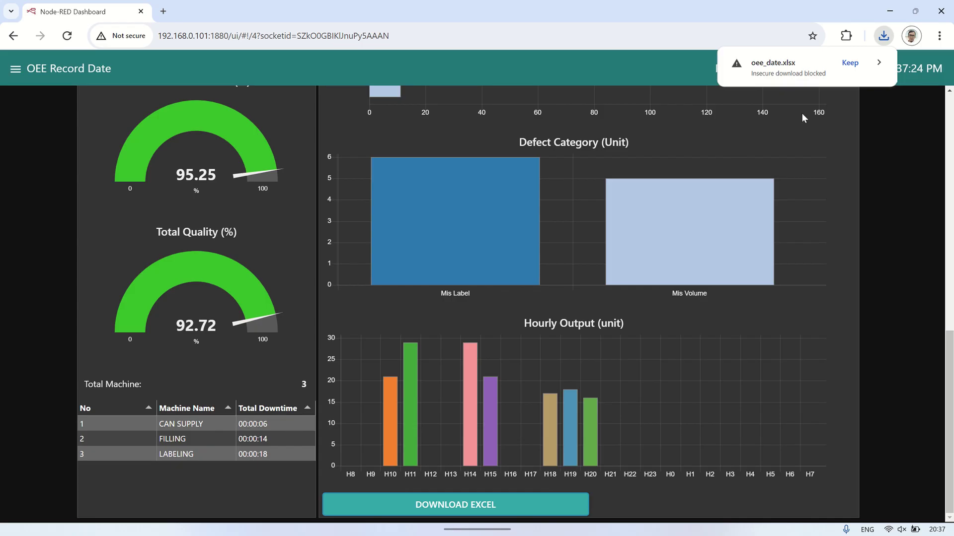
left_click(849, 63)
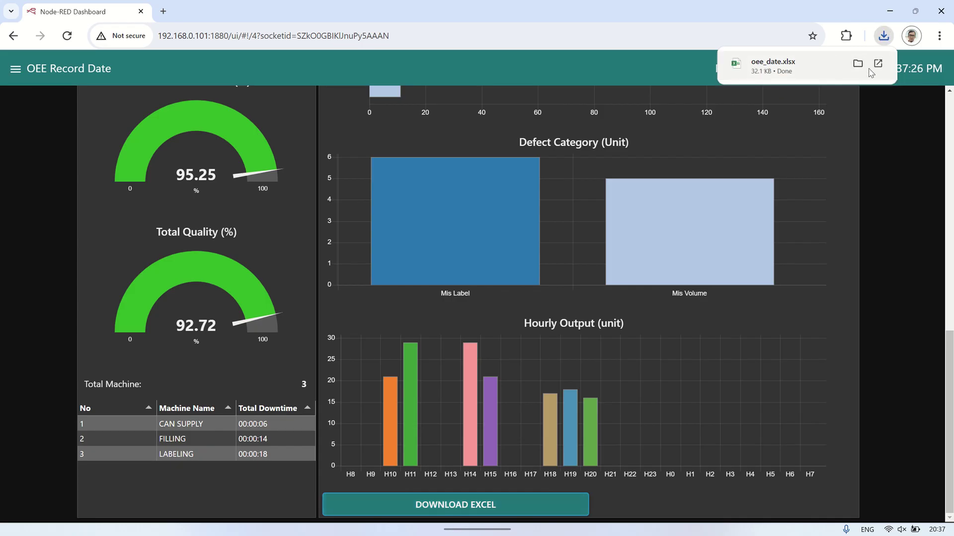
Step: Open oee_date.xlsx for editing, hide gridlines, and autofit columns B and C
left_click(880, 65)
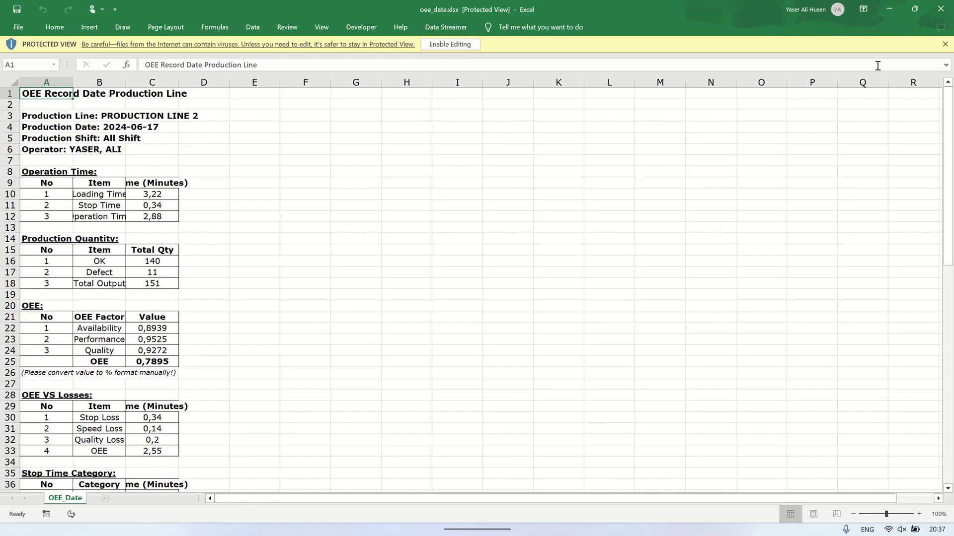
left_click(449, 43)
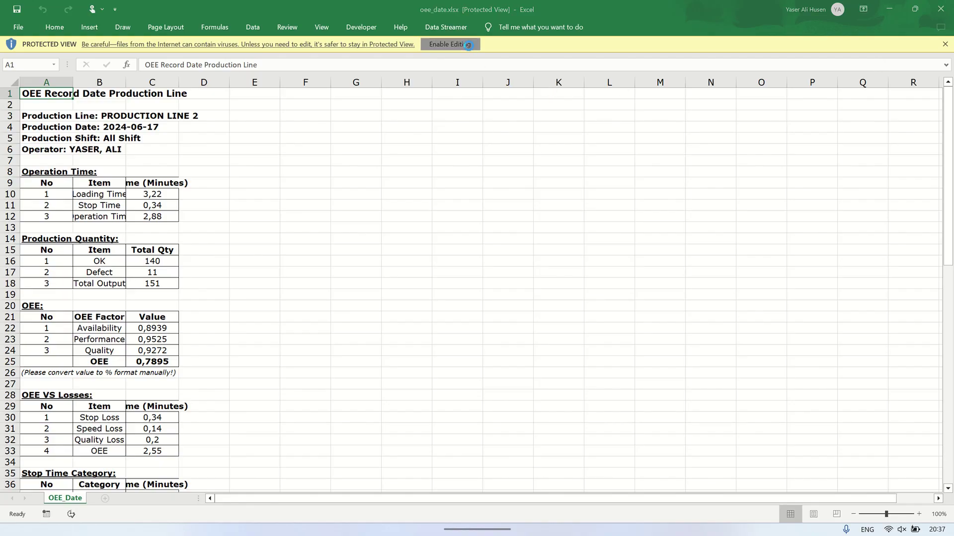
left_click(320, 28)
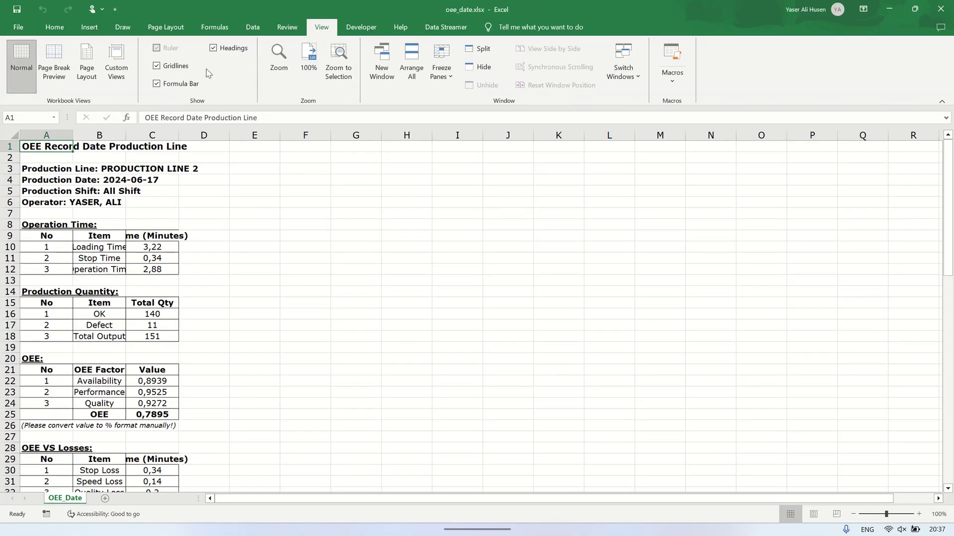
left_click(177, 66)
left_click(54, 28)
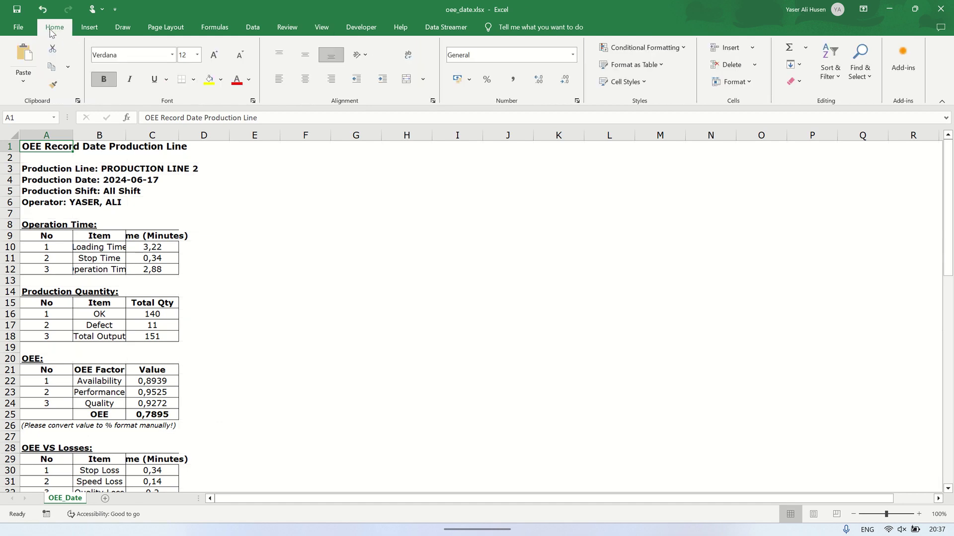
double_click(129, 135)
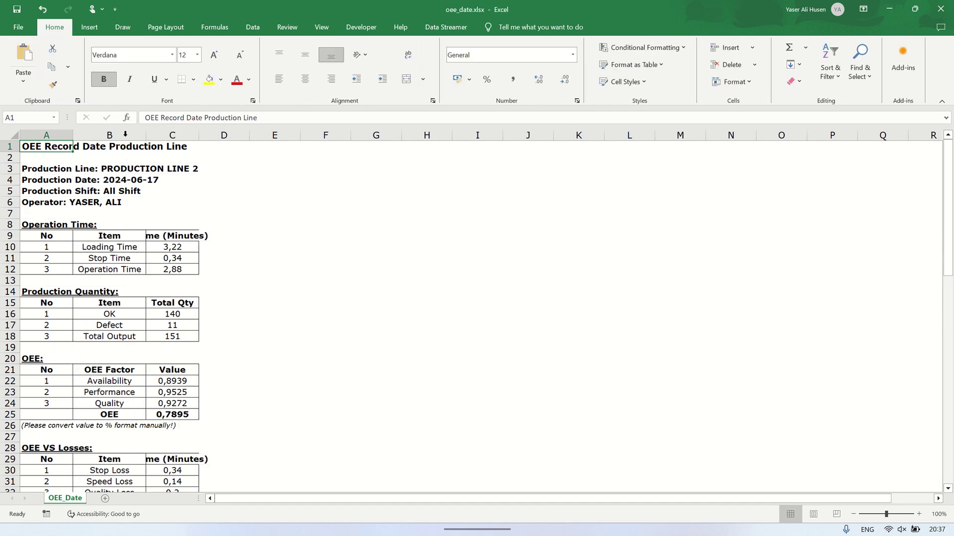
double_click(197, 138)
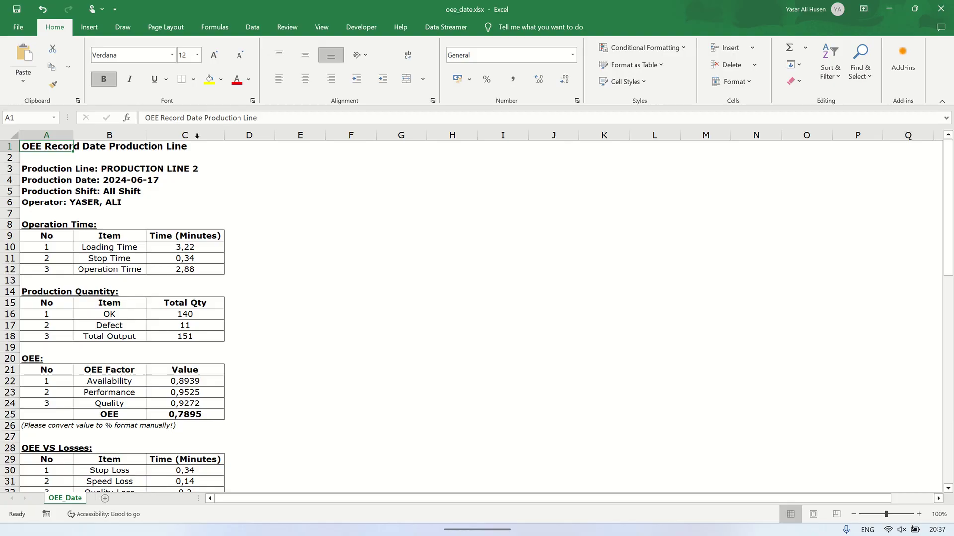
left_click(341, 213)
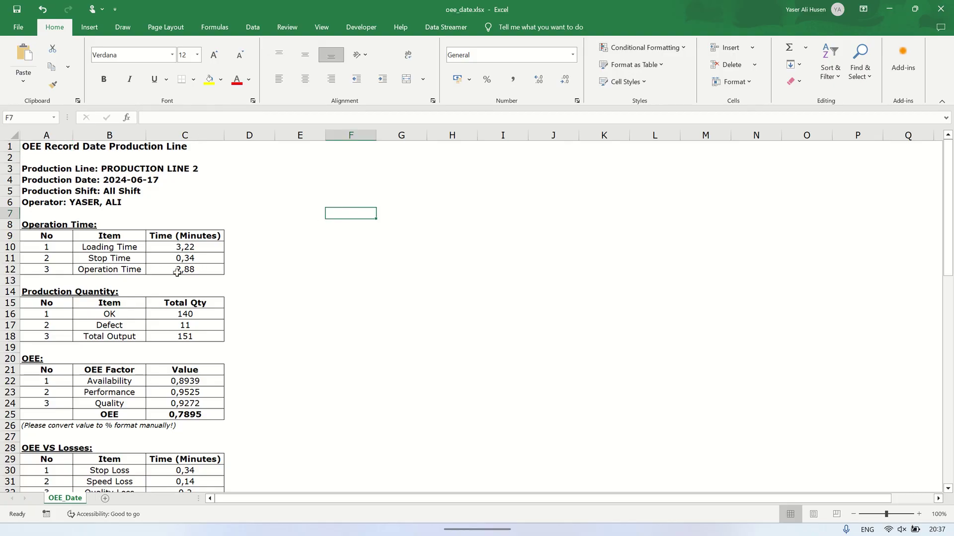
scroll(178, 272, "up", 3, "ctrl")
scroll(190, 273, "up", 2)
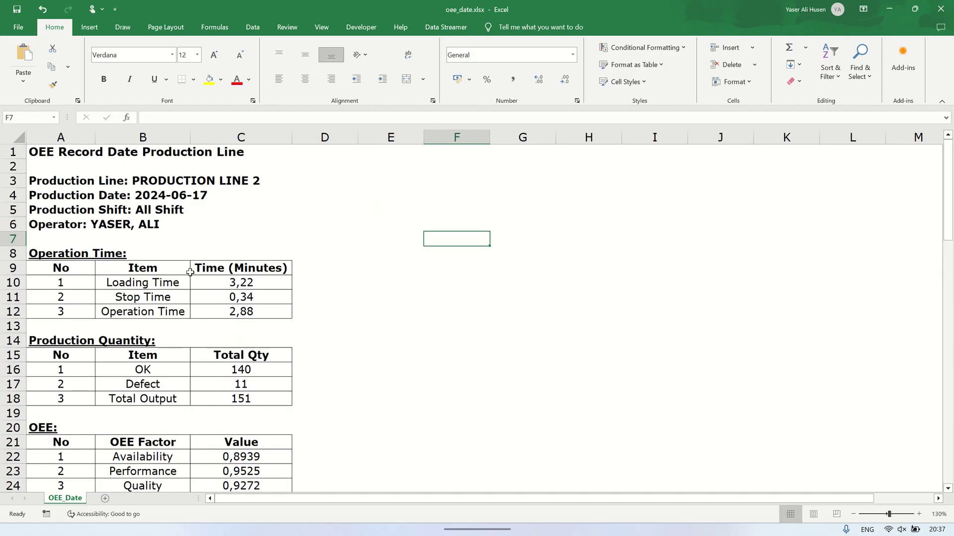
Step: Format the OEE values in C22:C25 as percentages with two decimals
left_click(40, 179)
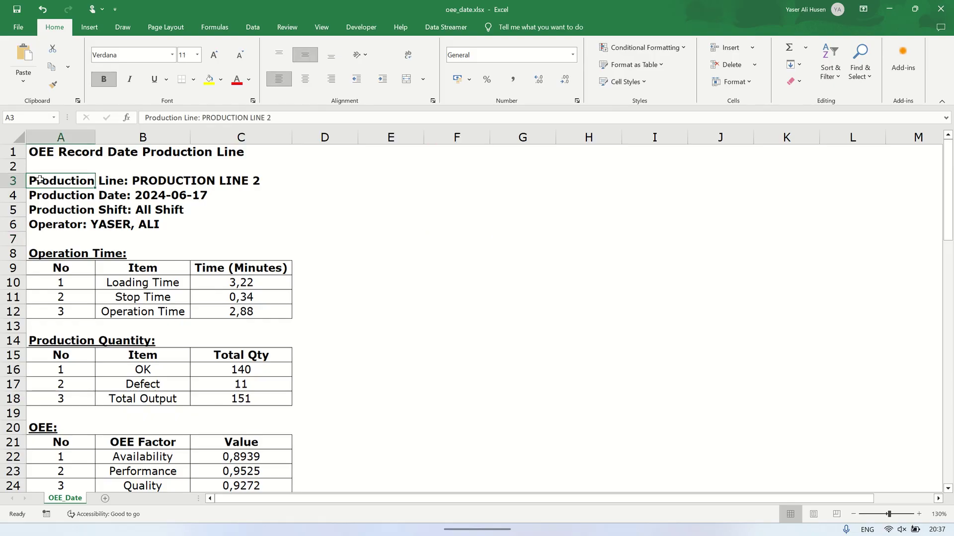
left_click(37, 211)
left_click(36, 228)
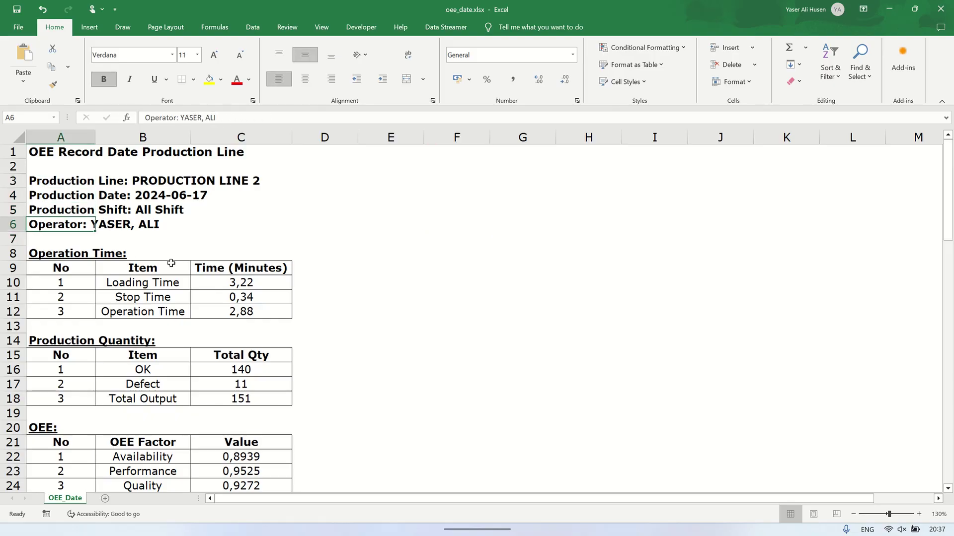
scroll(224, 257, "down", 1)
scroll(250, 246, "down", 1)
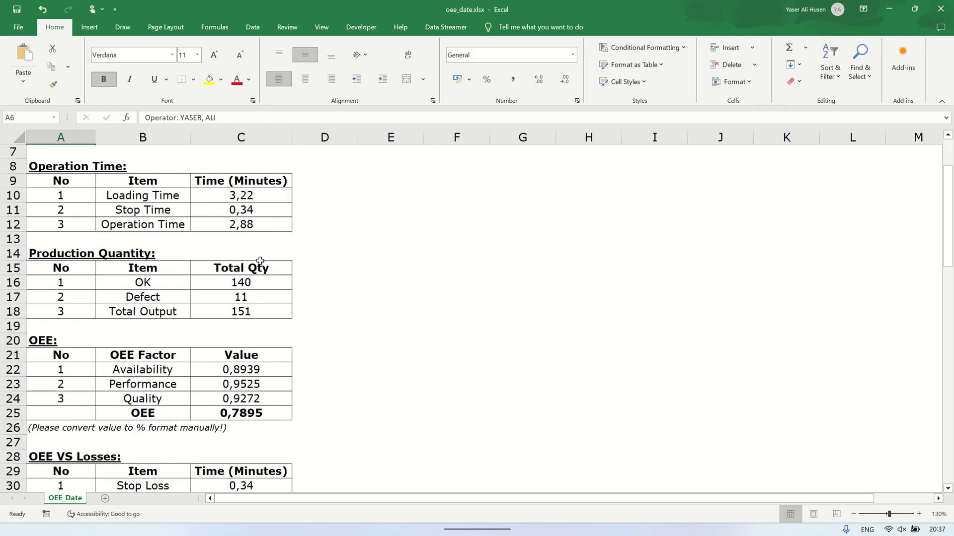
scroll(260, 260, "down", 1)
left_click_drag(257, 322, 257, 370)
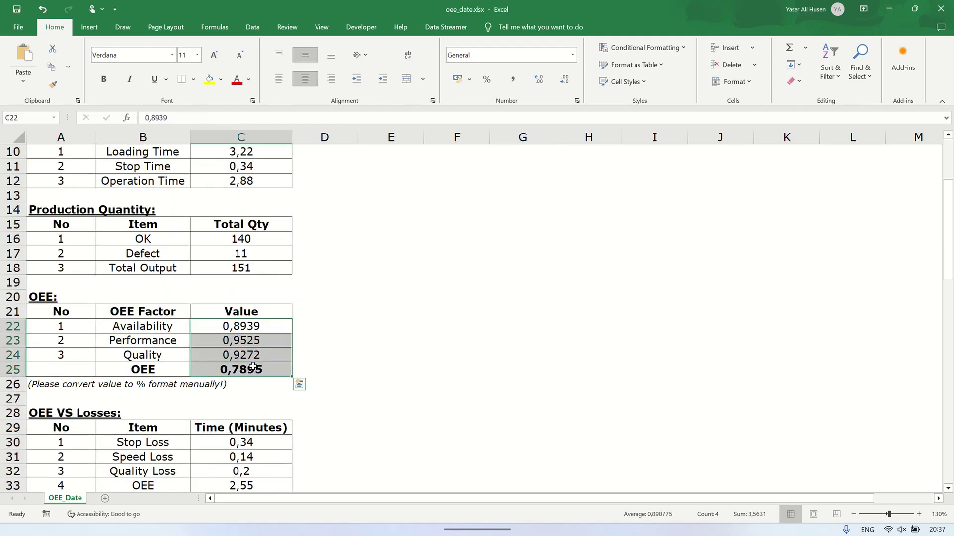
left_click(486, 80)
left_click(539, 82)
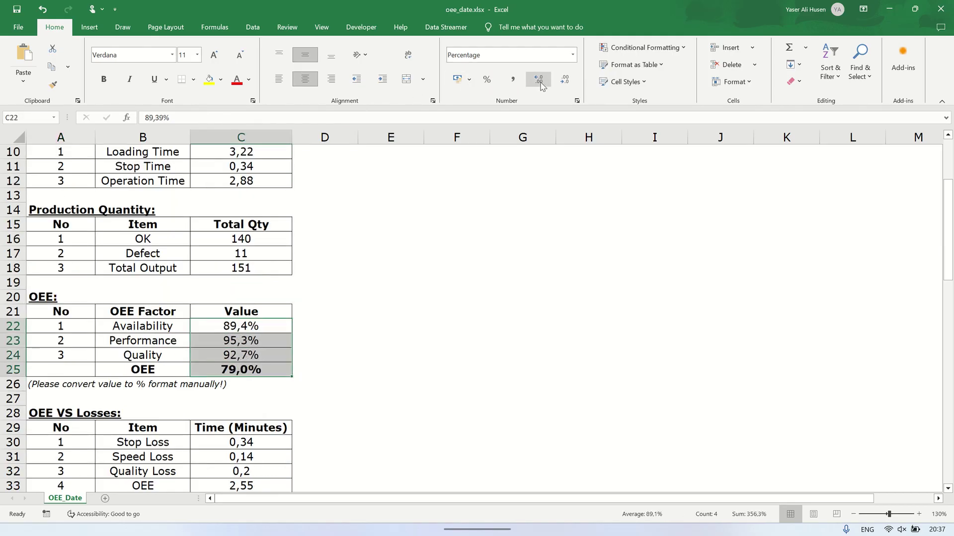
left_click(540, 80)
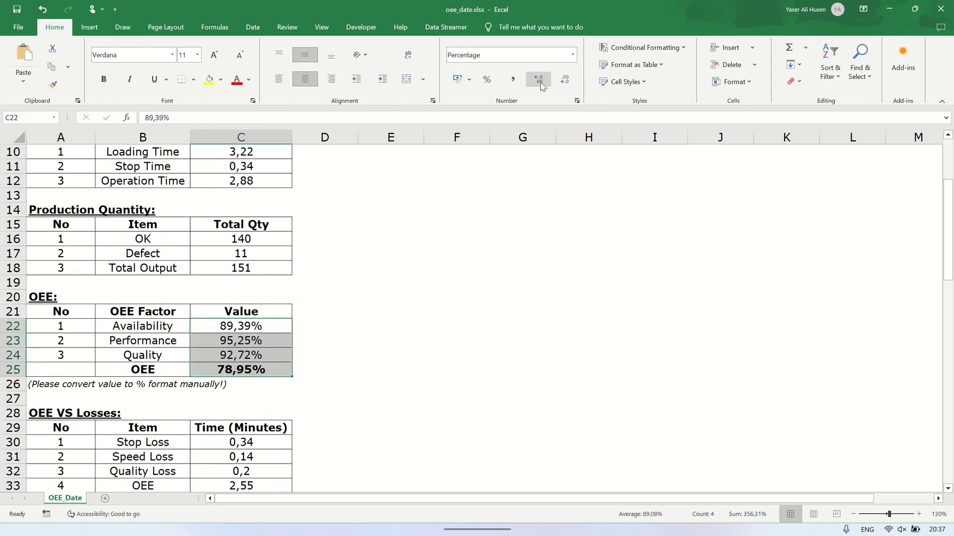
left_click(429, 219)
scroll(429, 221, "down", 1)
scroll(429, 221, "down", 2)
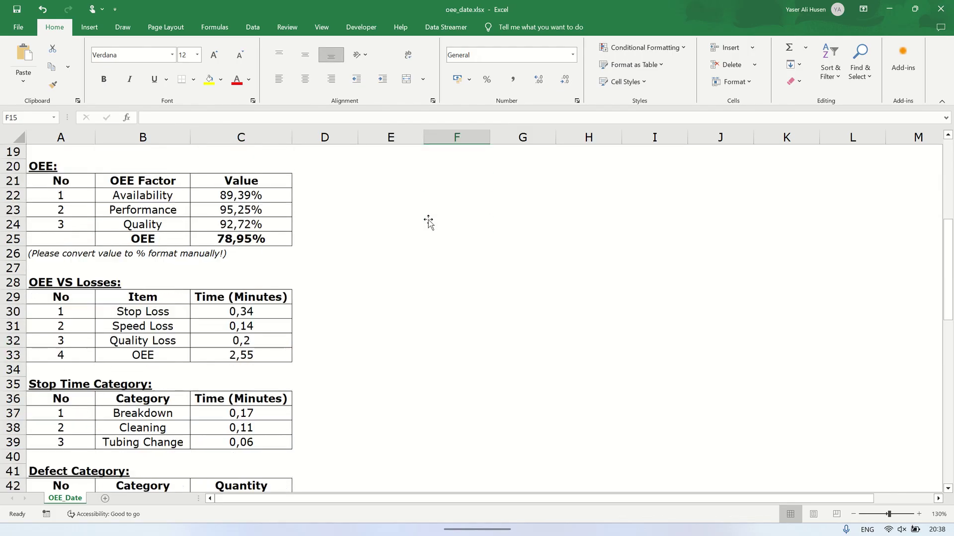
left_click_drag(163, 311, 244, 351)
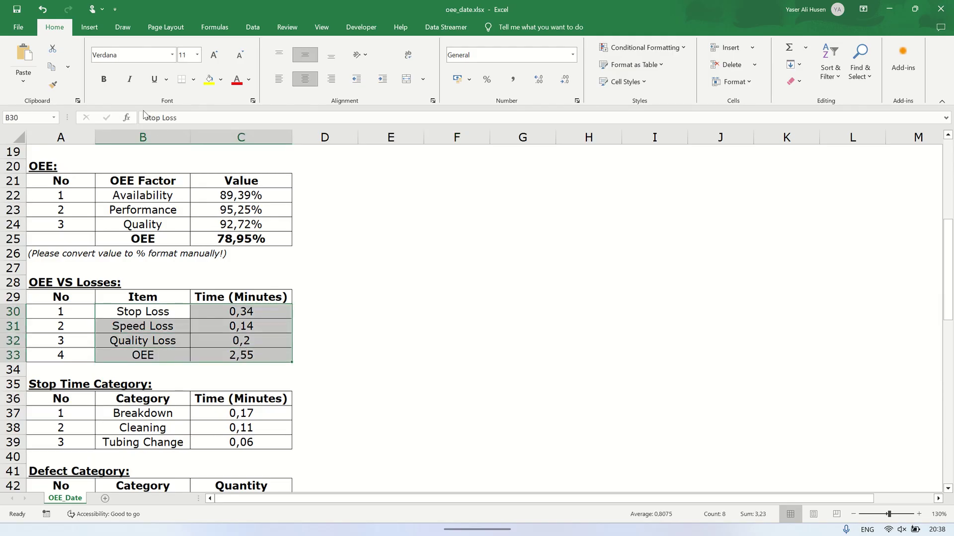
Step: Insert a 2-D pie chart of B30:C33 and move it beside the OEE table
left_click(89, 27)
left_click(378, 79)
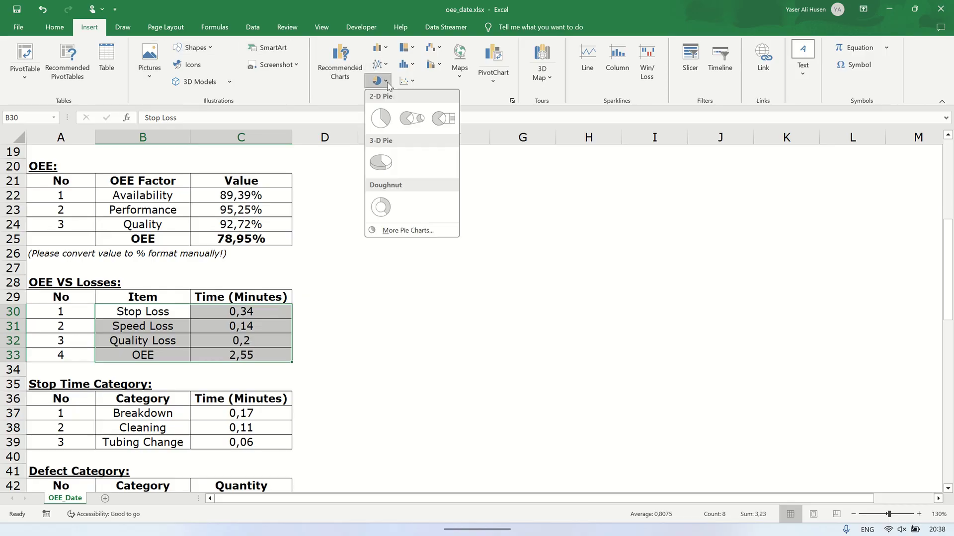
left_click(379, 115)
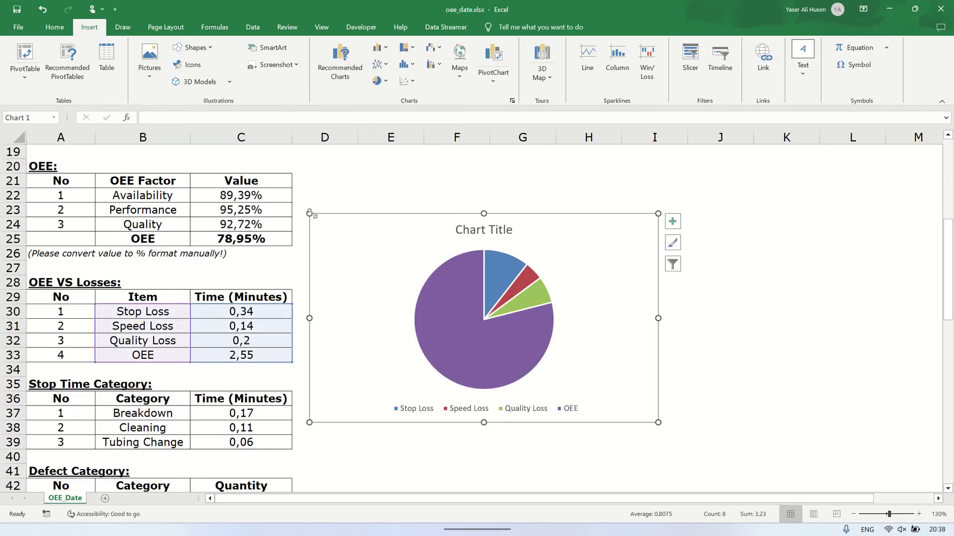
left_click_drag(362, 233, 347, 198)
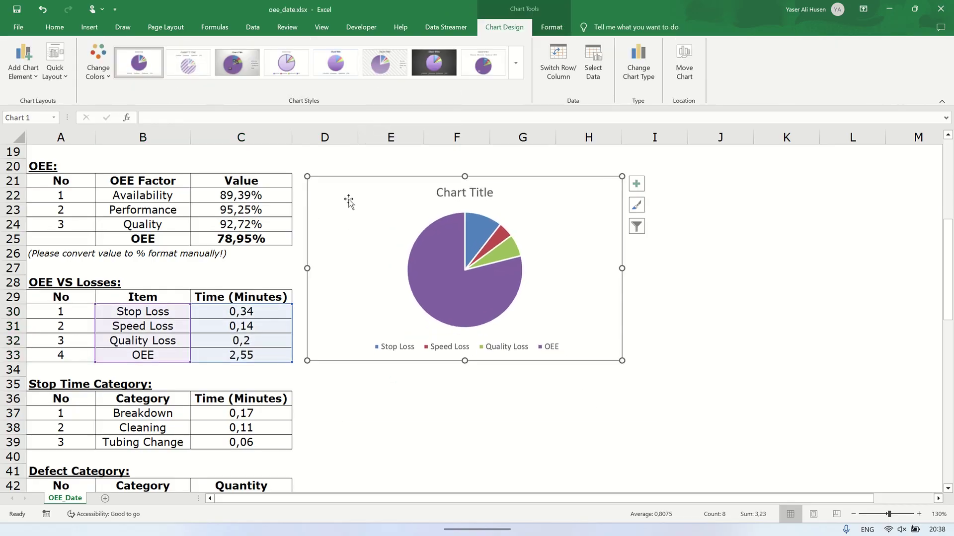
left_click(373, 396)
mouse_move(485, 298)
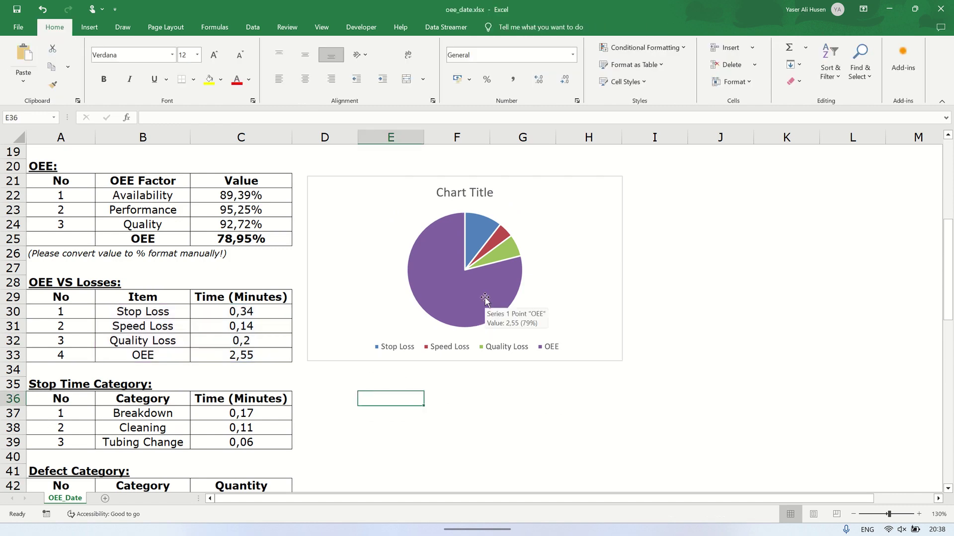
left_click(496, 425)
scroll(497, 424, "down", 2)
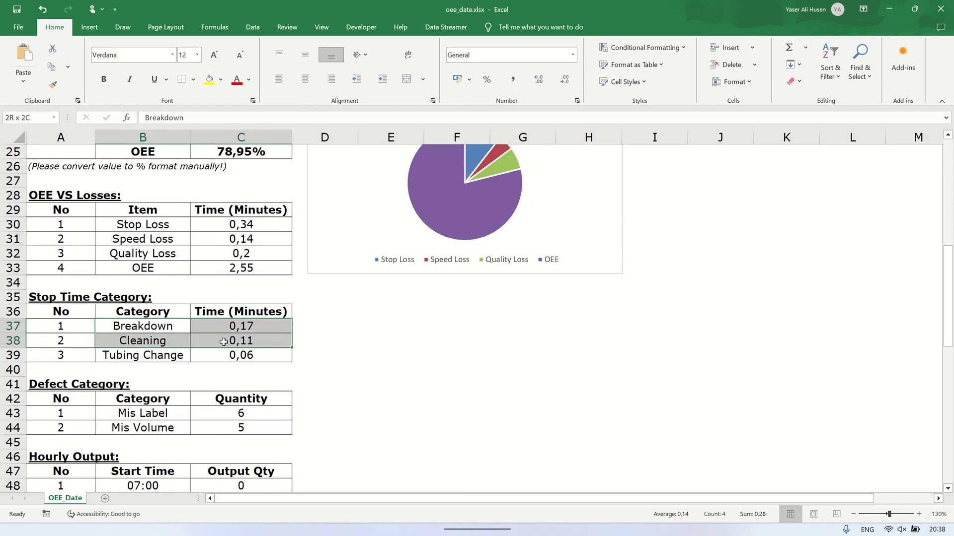
Step: Insert a clustered bar chart of stop time categories and shorten it
left_click_drag(149, 328, 236, 354)
left_click(90, 29)
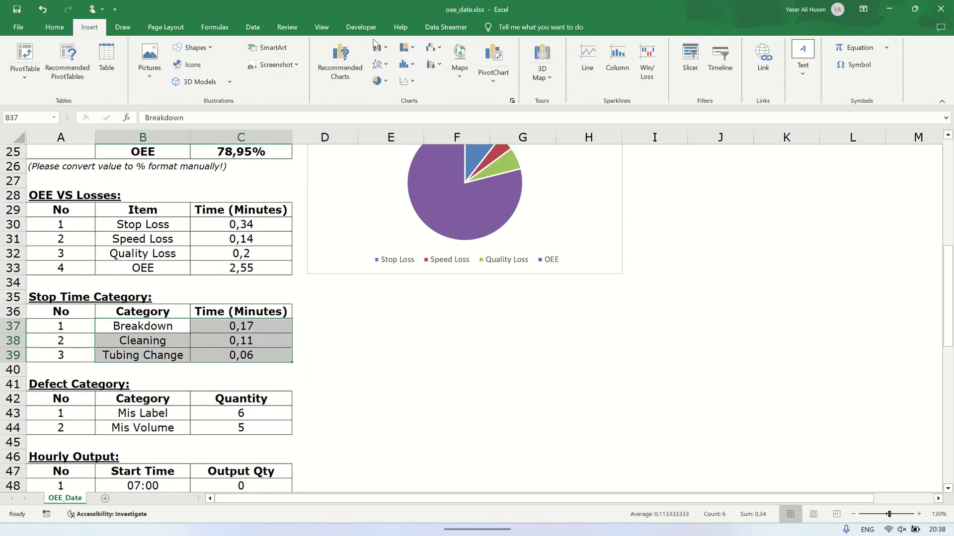
left_click(376, 46)
left_click(380, 175)
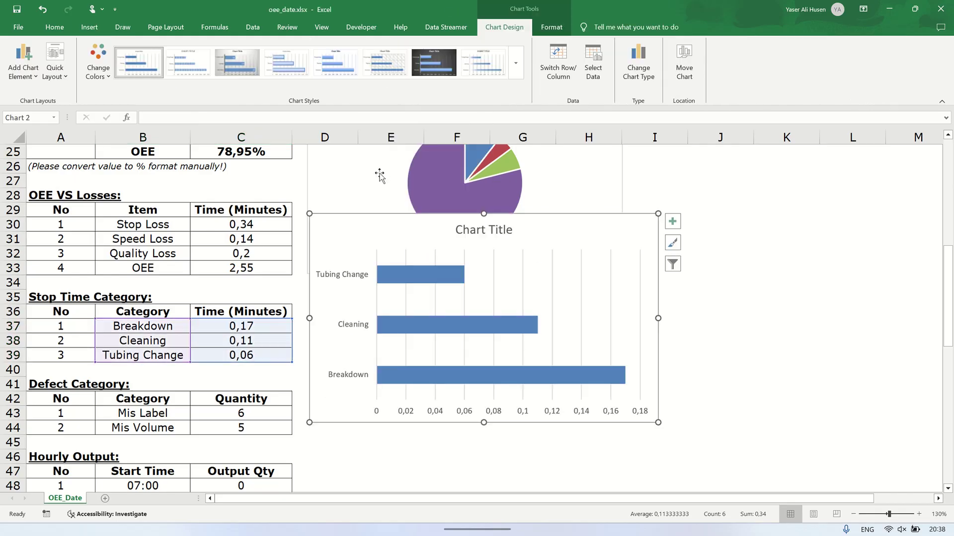
left_click_drag(484, 215, 474, 278)
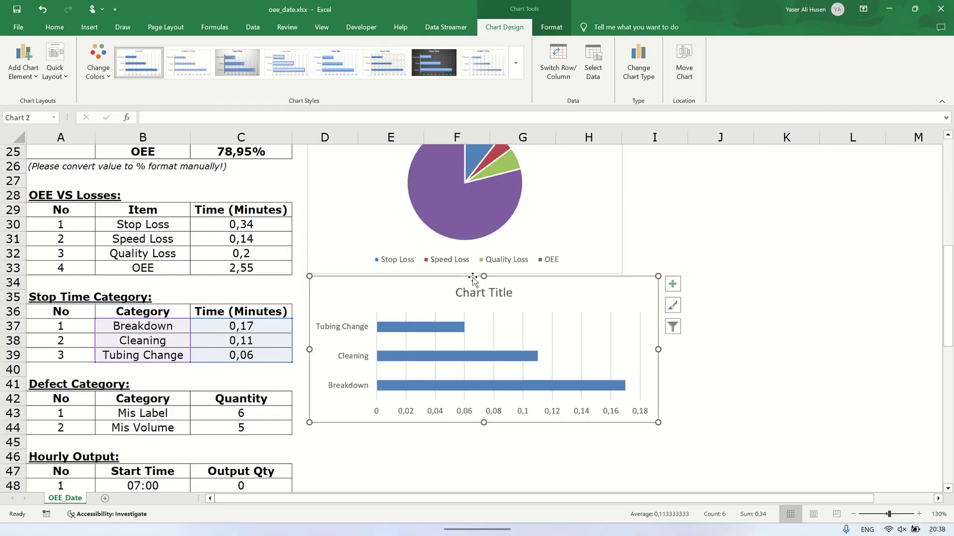
left_click(693, 223)
Step: Narrow the stop time bar chart to line up with the pie chart
left_click(656, 294)
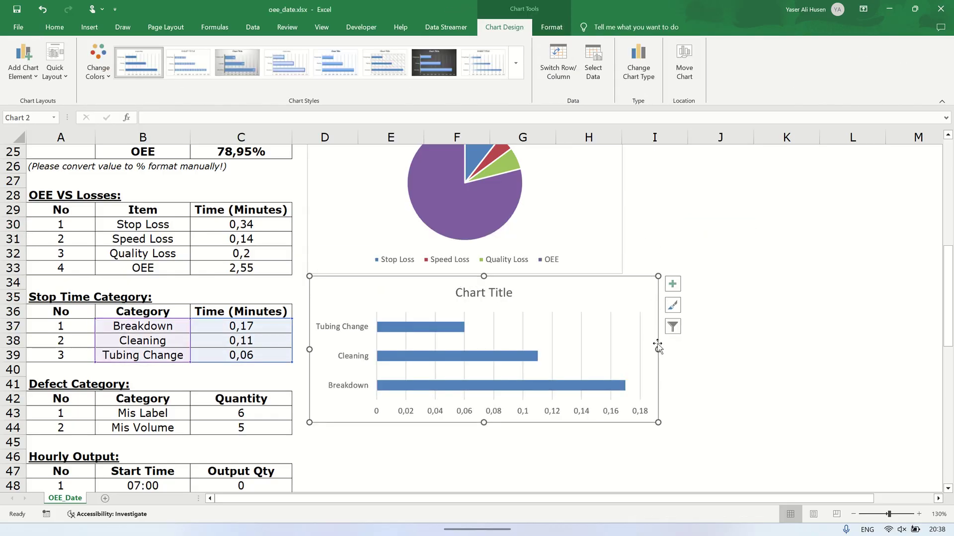
left_click_drag(657, 349, 620, 349)
left_click(689, 213)
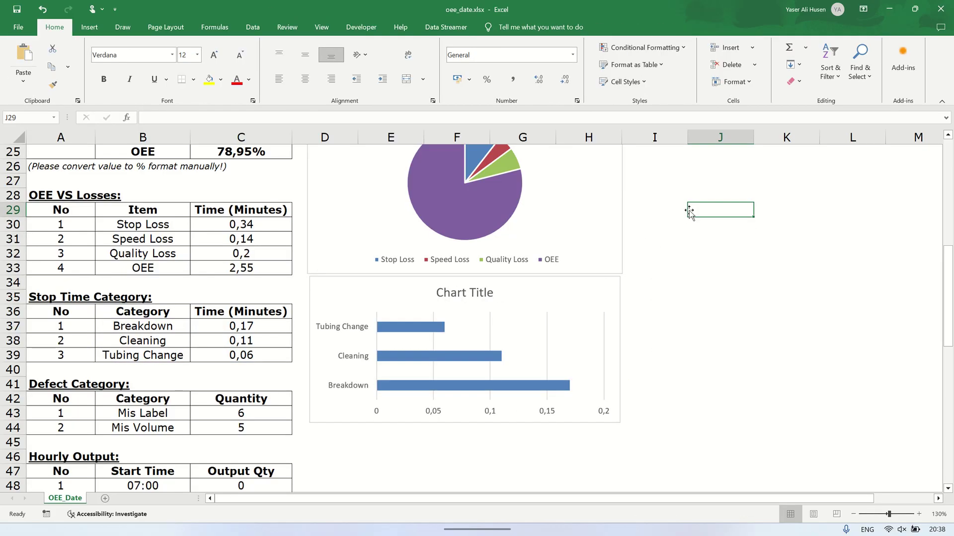
left_click(322, 298)
left_click_drag(309, 349, 307, 348)
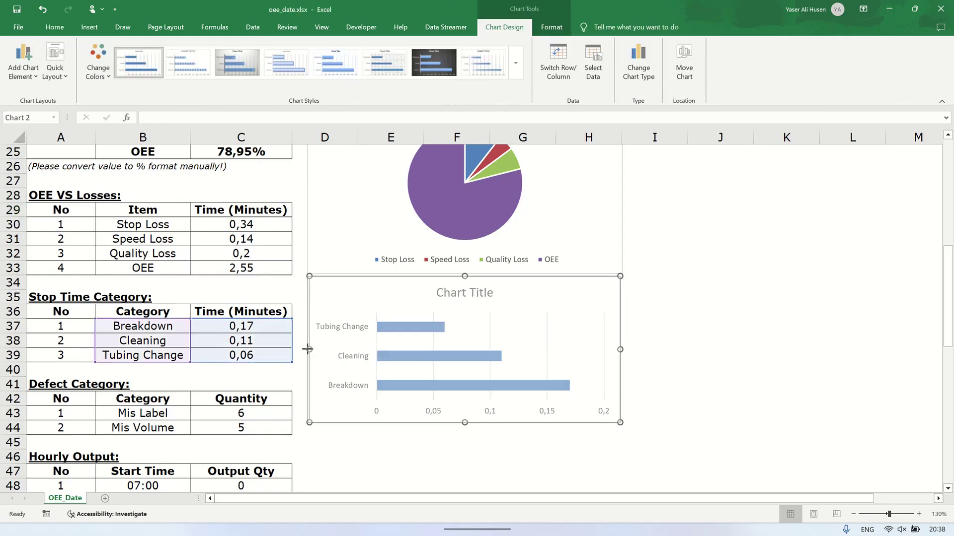
left_click(664, 224)
scroll(663, 223, "down", 2)
scroll(664, 223, "down", 1)
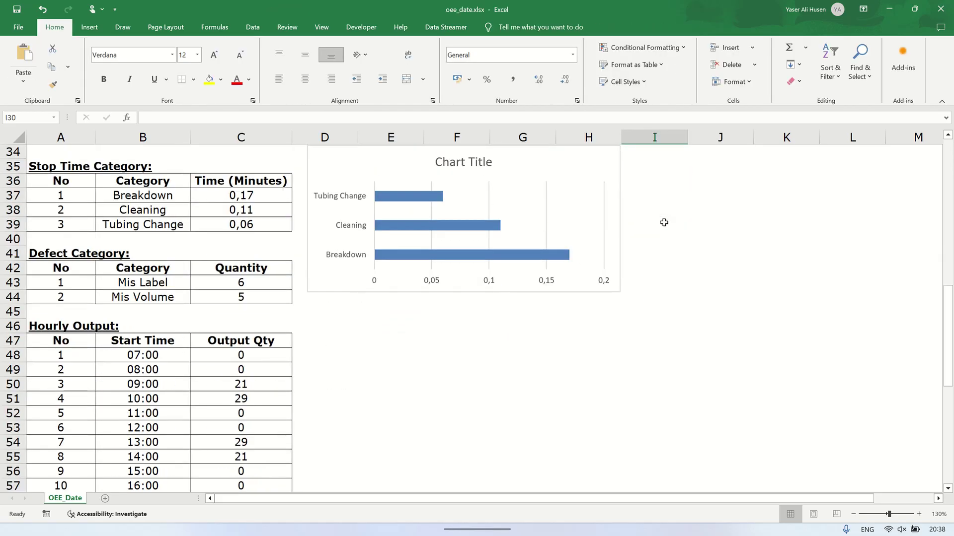
Step: Insert a 2-D clustered bar chart of the Defect Category quantities in B43:C44
left_click_drag(165, 283, 238, 298)
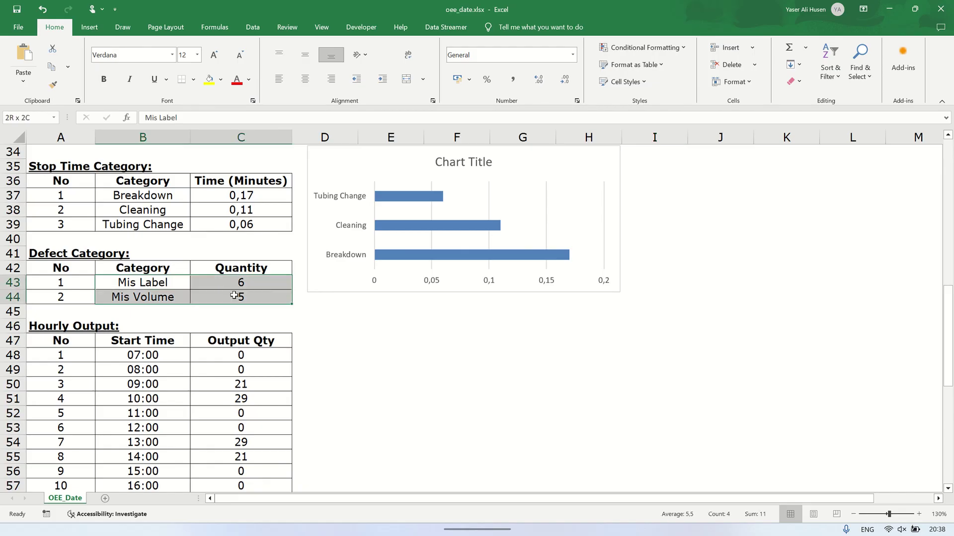
left_click(89, 27)
left_click(380, 48)
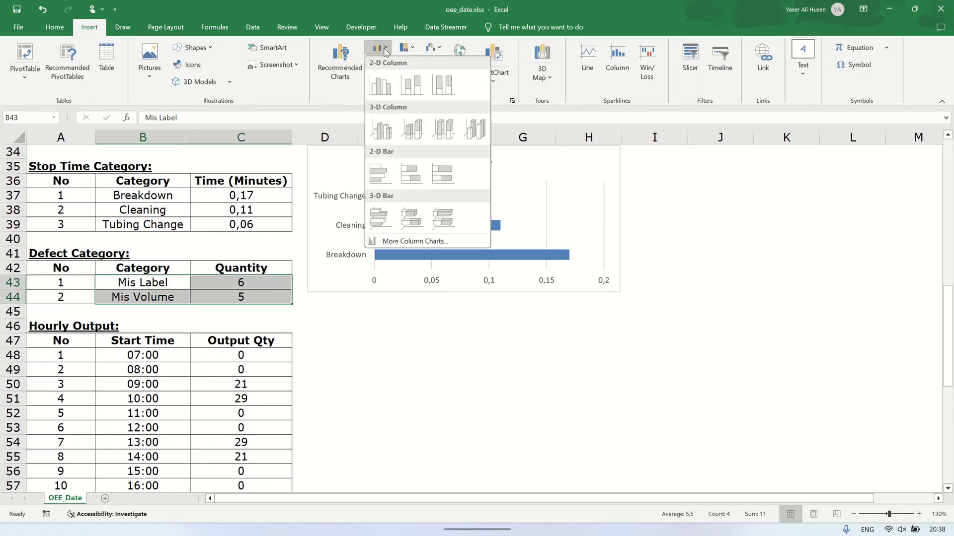
left_click(381, 179)
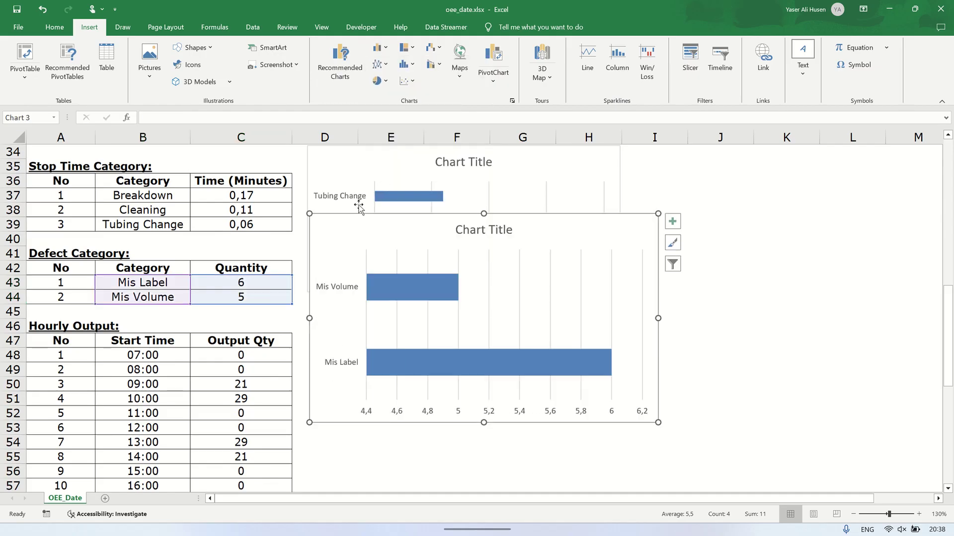
left_click_drag(412, 219, 409, 219)
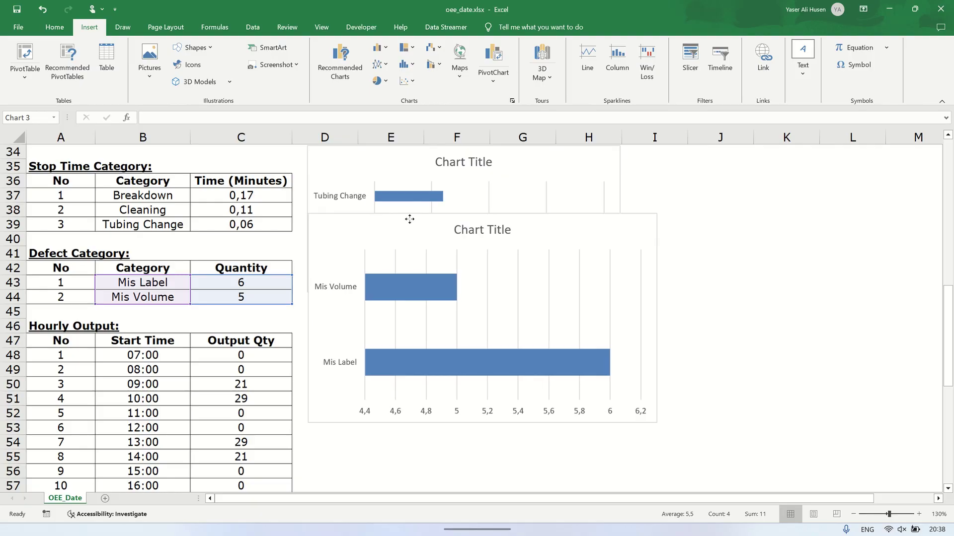
Step: Narrow and shorten the defect chart, then move it below the stop-time chart
left_click(409, 219)
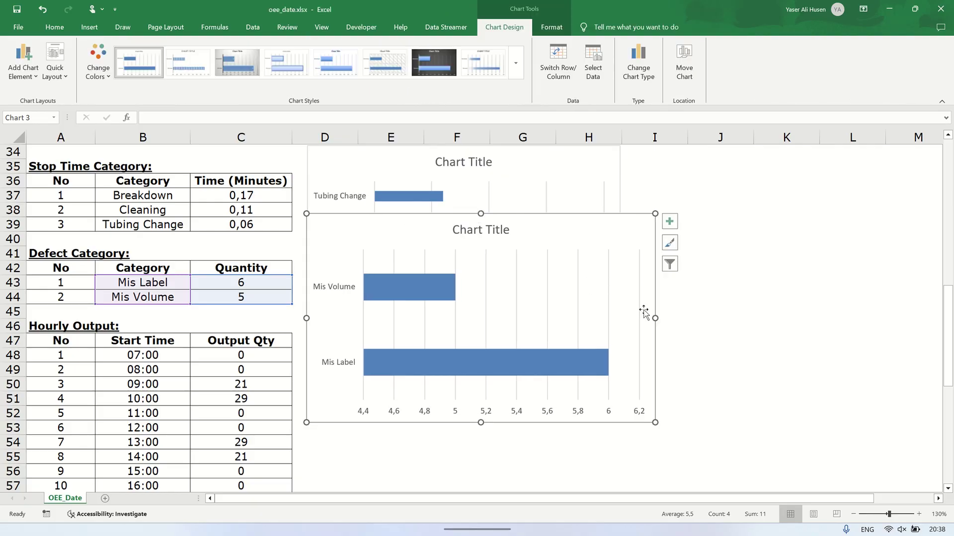
left_click_drag(655, 318, 617, 316)
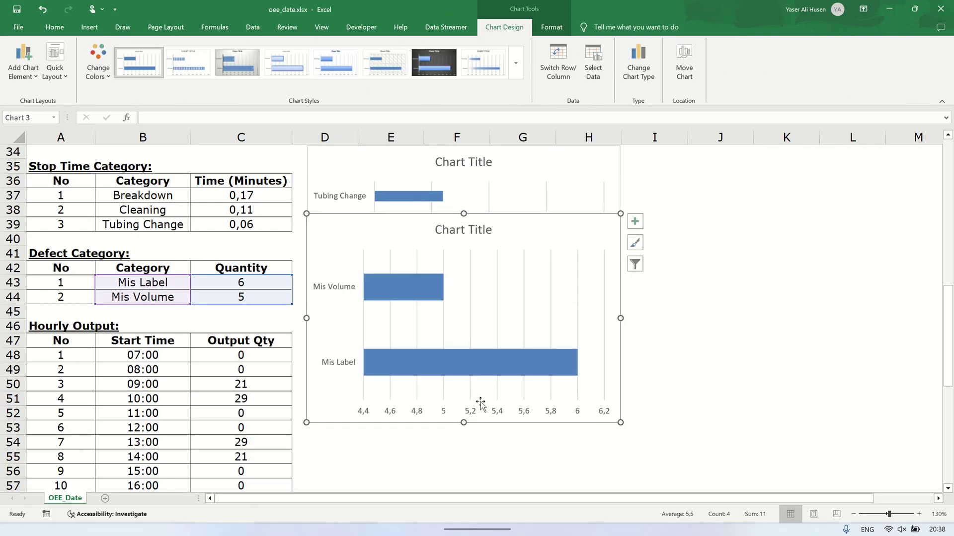
left_click_drag(464, 422, 472, 326)
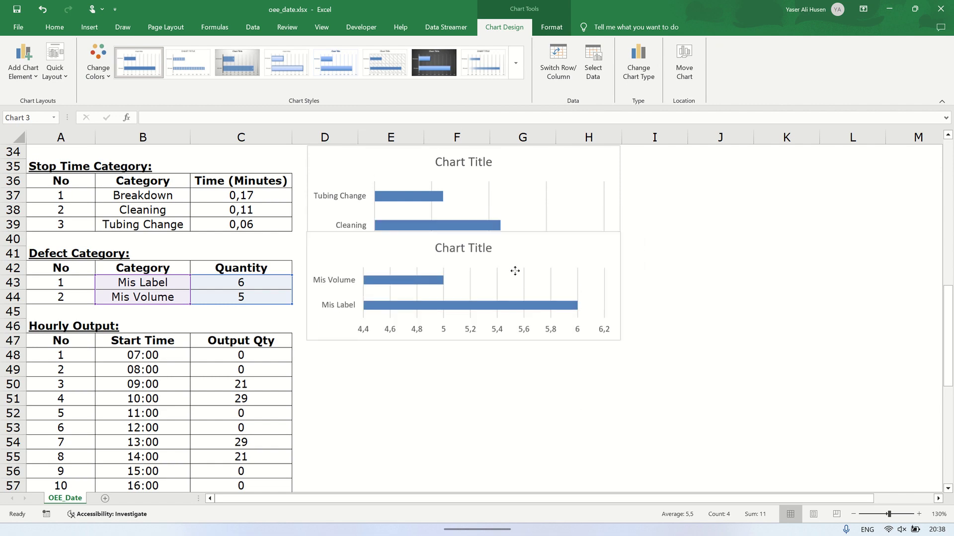
left_click_drag(515, 254, 515, 333)
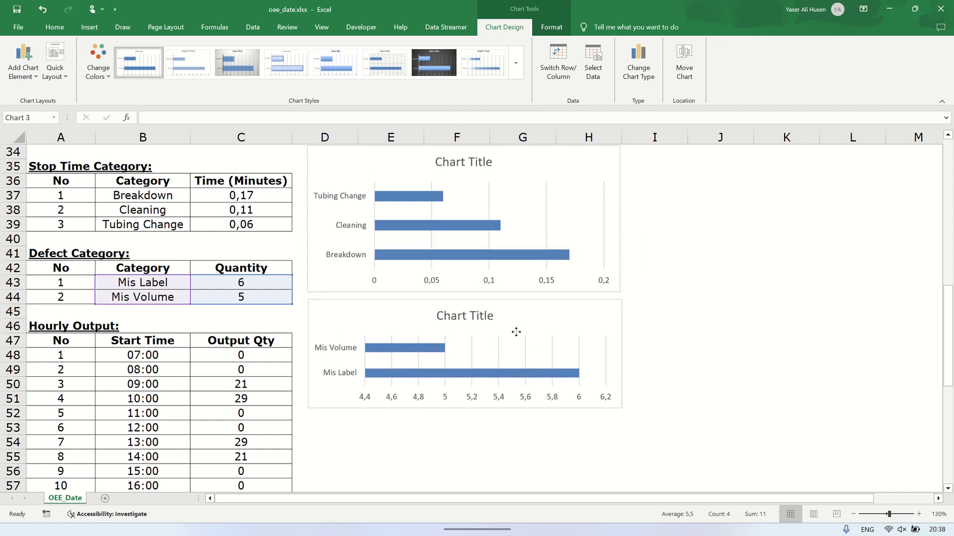
left_click(736, 225)
scroll(736, 225, "down", 2)
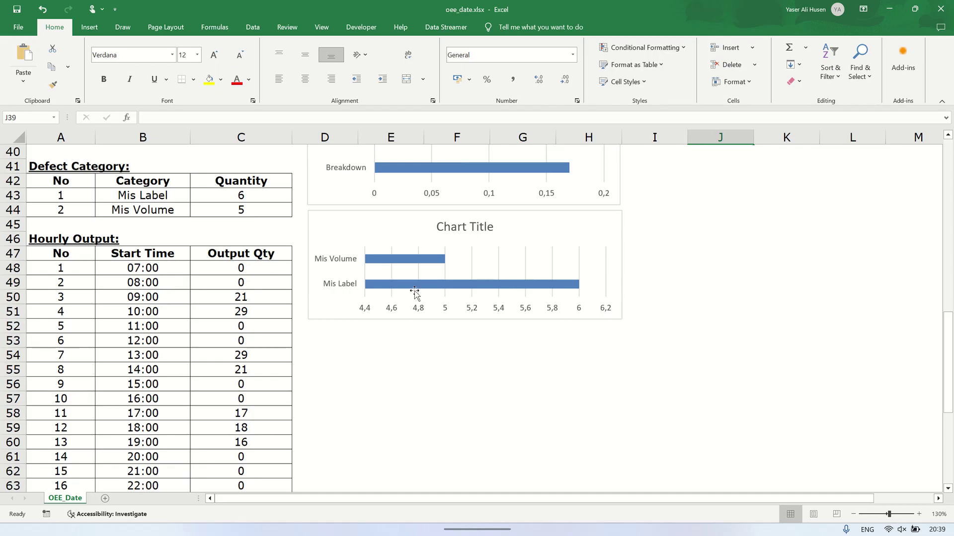
scroll(368, 320, "down", 1)
scroll(366, 314, "down", 2)
scroll(366, 313, "up", 1)
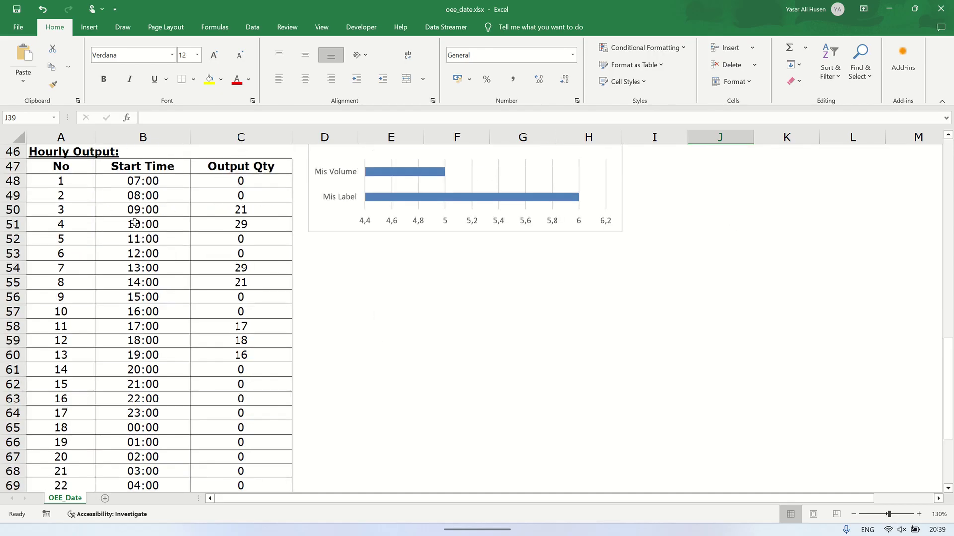
Step: Insert a 2-D clustered column chart of the Hourly Output data in B48:C71
left_click(130, 180)
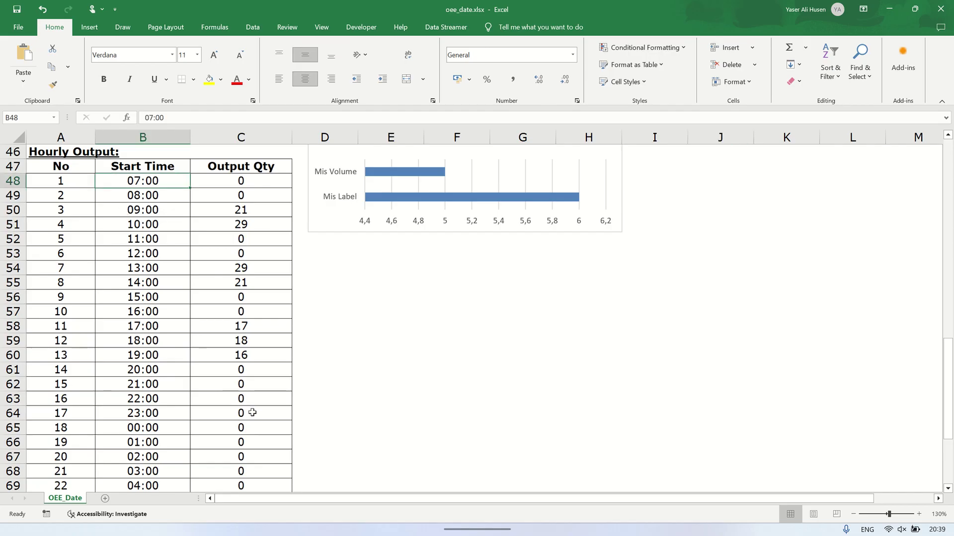
scroll(240, 399, "down", 3)
left_click(268, 382, "shift")
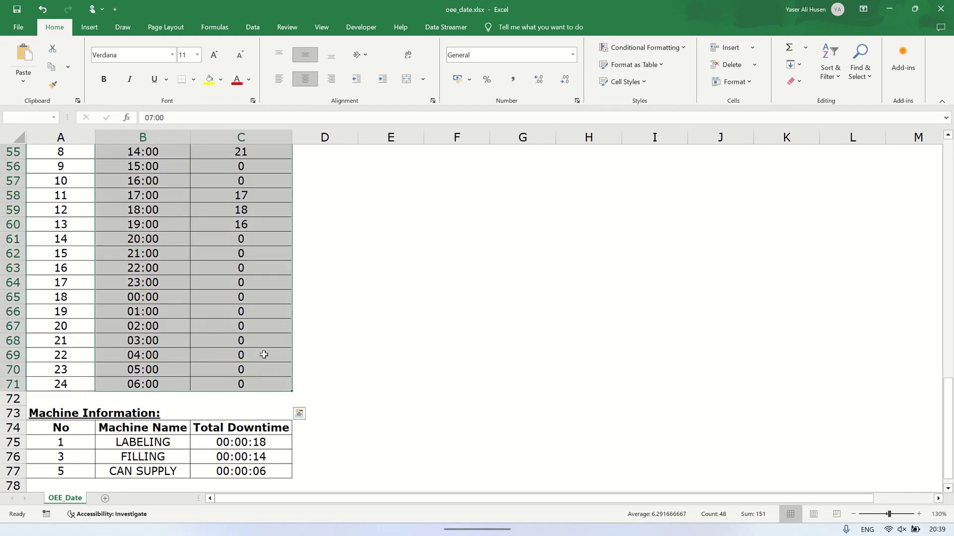
left_click(90, 27)
left_click(381, 48)
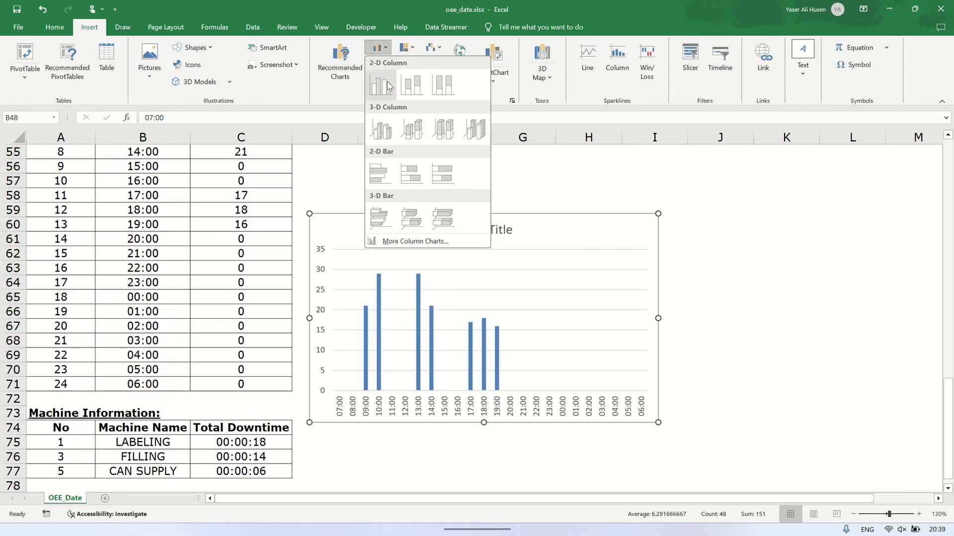
left_click(388, 69)
Step: Move the hourly chart under the defect chart and make it taller and wider
left_click_drag(409, 298, 406, 212)
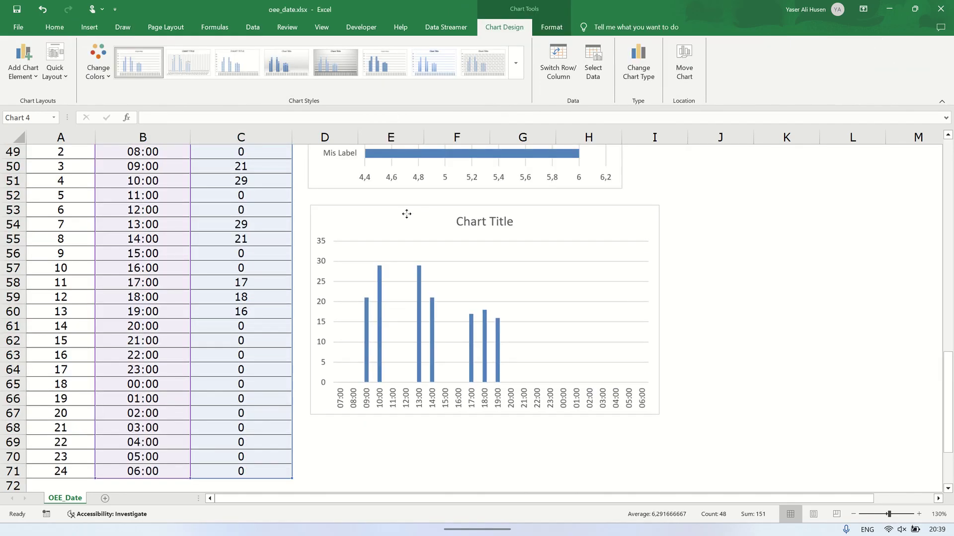
left_click_drag(483, 422, 483, 477)
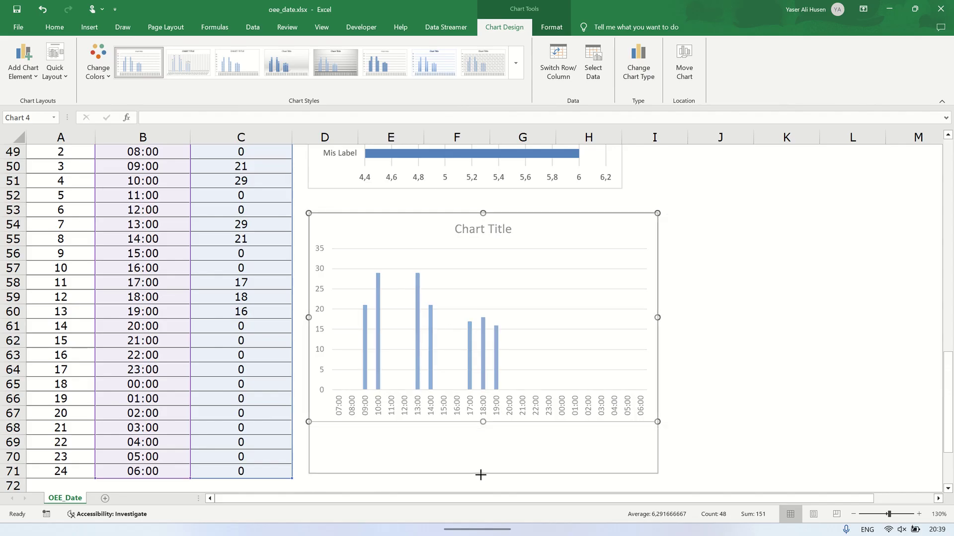
left_click_drag(651, 345, 820, 325)
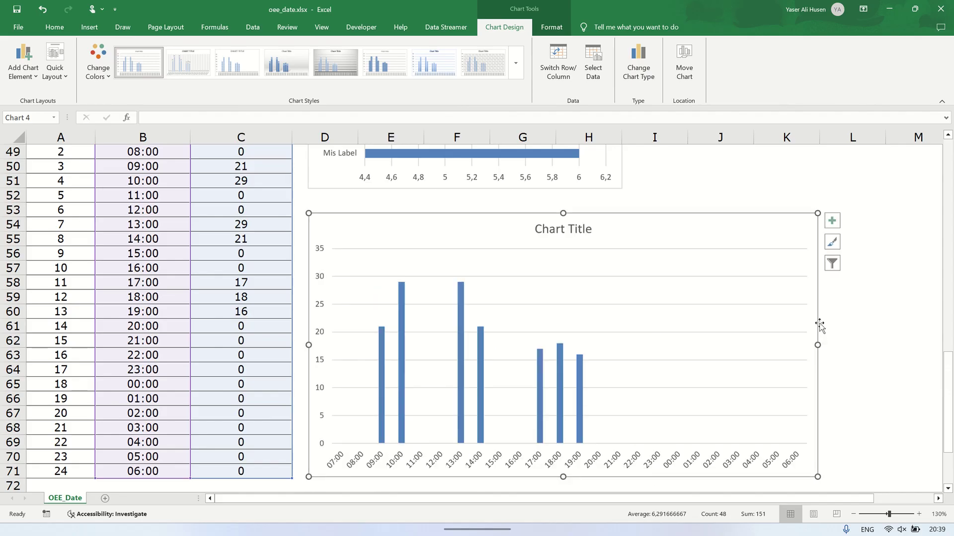
left_click(718, 184)
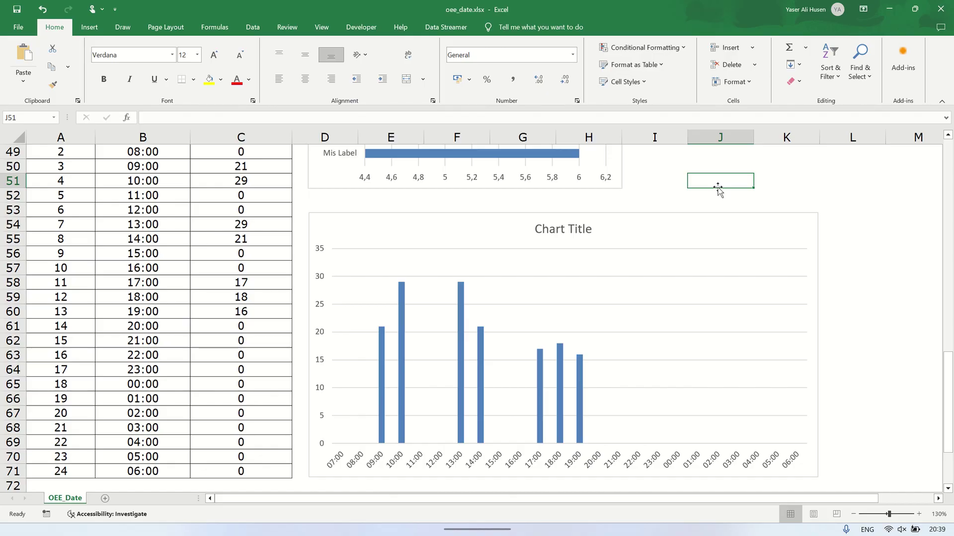
scroll(254, 411, "down", 1)
scroll(253, 410, "down", 2)
scroll(182, 388, "down", 1)
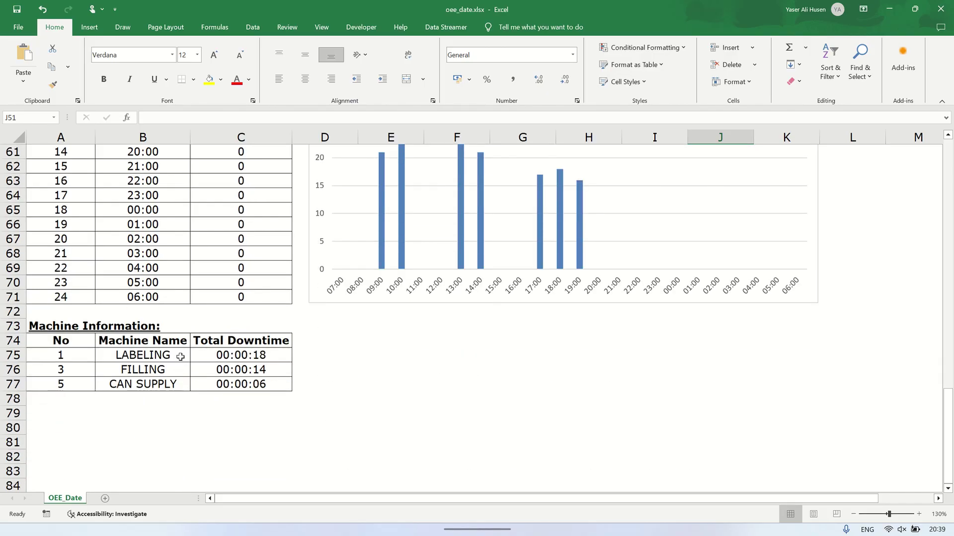
left_click(177, 342)
left_click(173, 358)
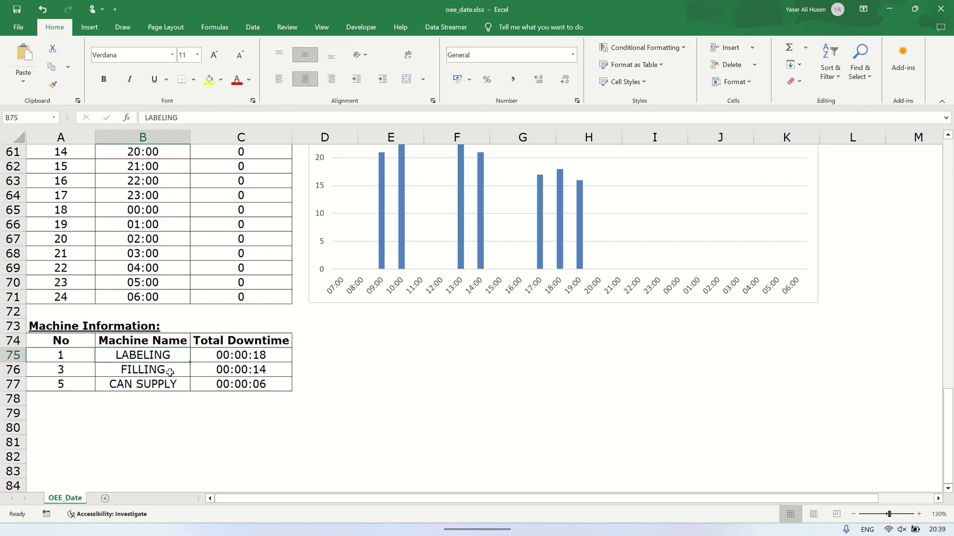
left_click(169, 387)
left_click(313, 410)
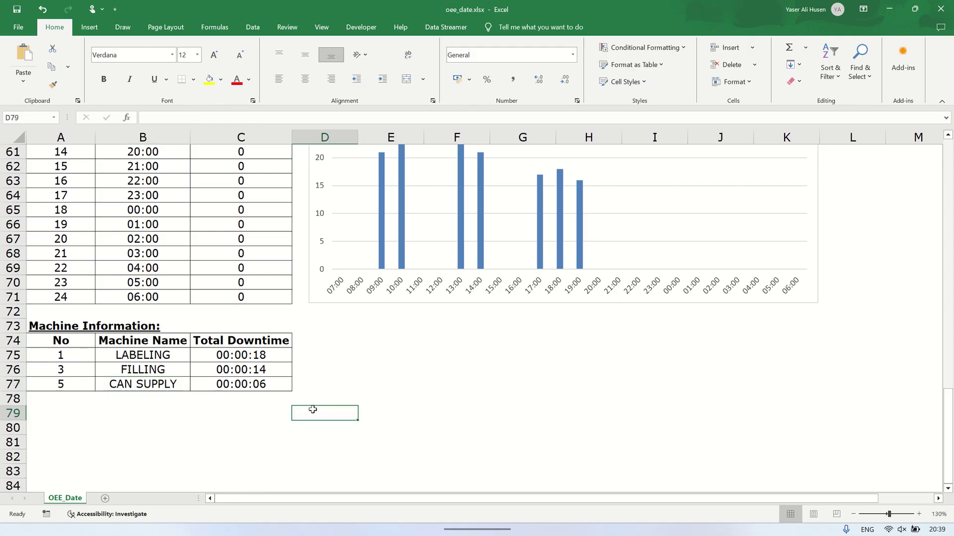
scroll(312, 410, "up", 1)
scroll(313, 409, "up", 3)
scroll(313, 410, "up", 3)
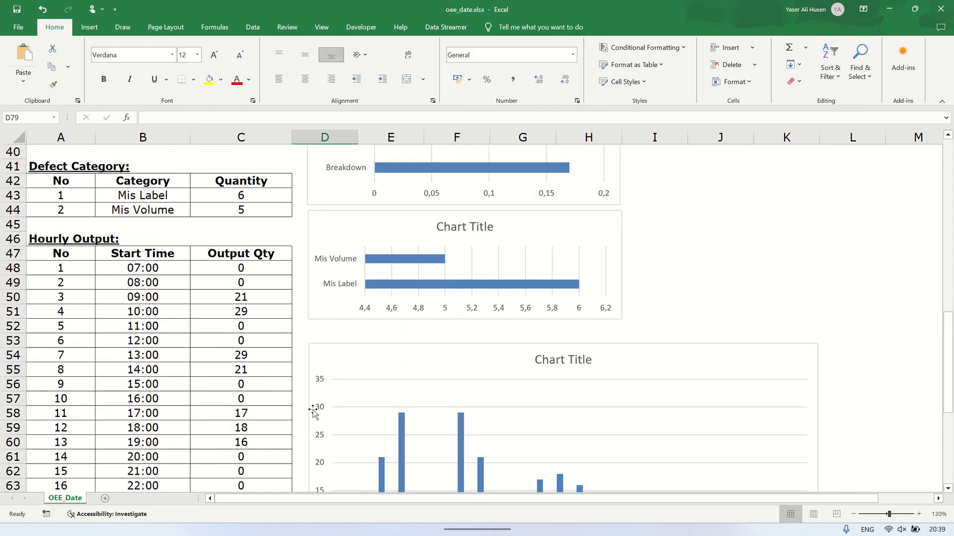
scroll(312, 409, "up", 2)
scroll(312, 412, "up", 1)
scroll(312, 412, "up", 1)
scroll(313, 412, "up", 3)
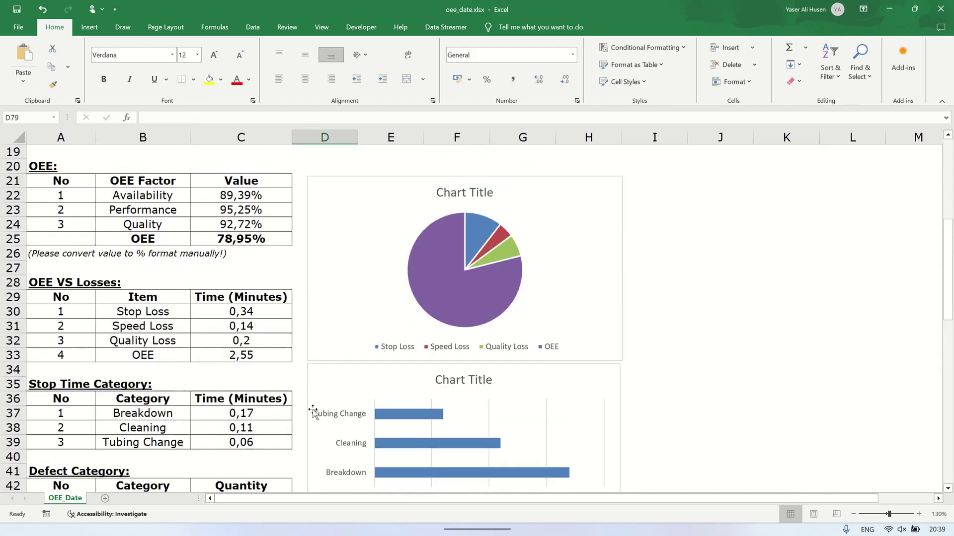
scroll(312, 411, "up", 1)
scroll(312, 412, "up", 4)
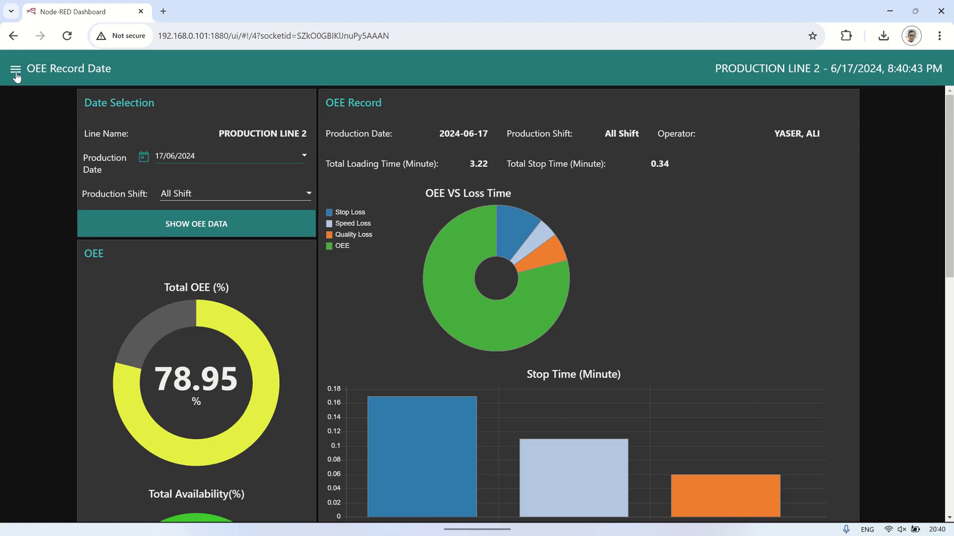
Step: On the Daily OEE page, load data from 16/06/2024 to 17/06/2024
left_click(15, 73)
left_click(23, 234)
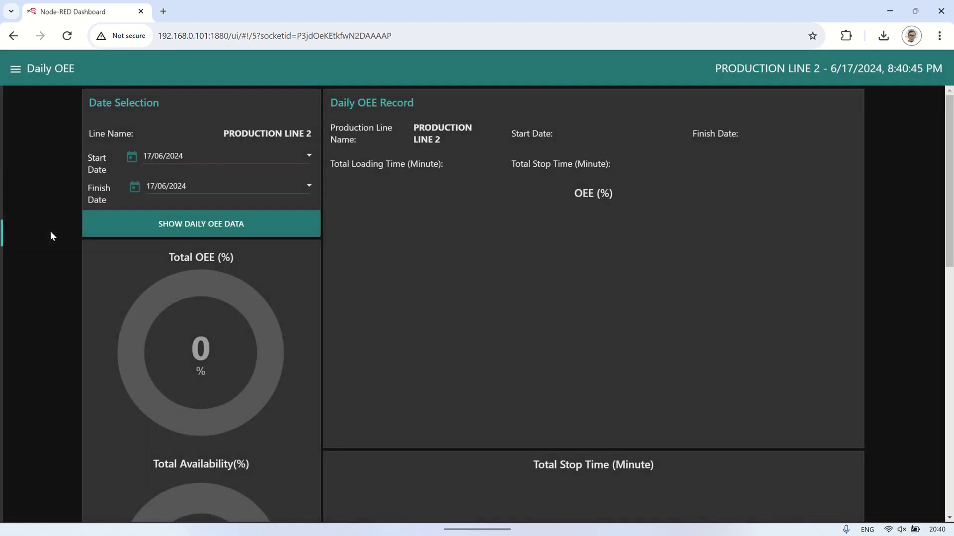
left_click(152, 153)
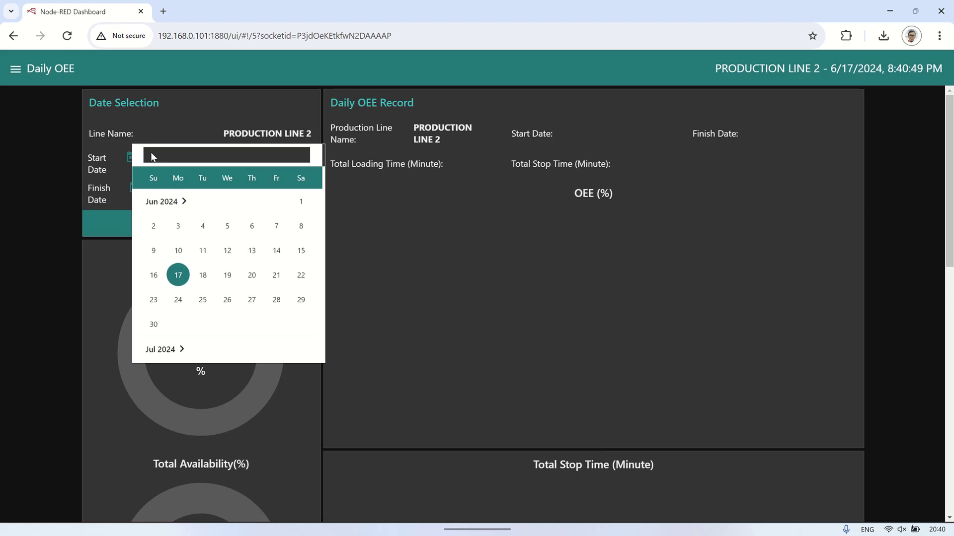
left_click(154, 277)
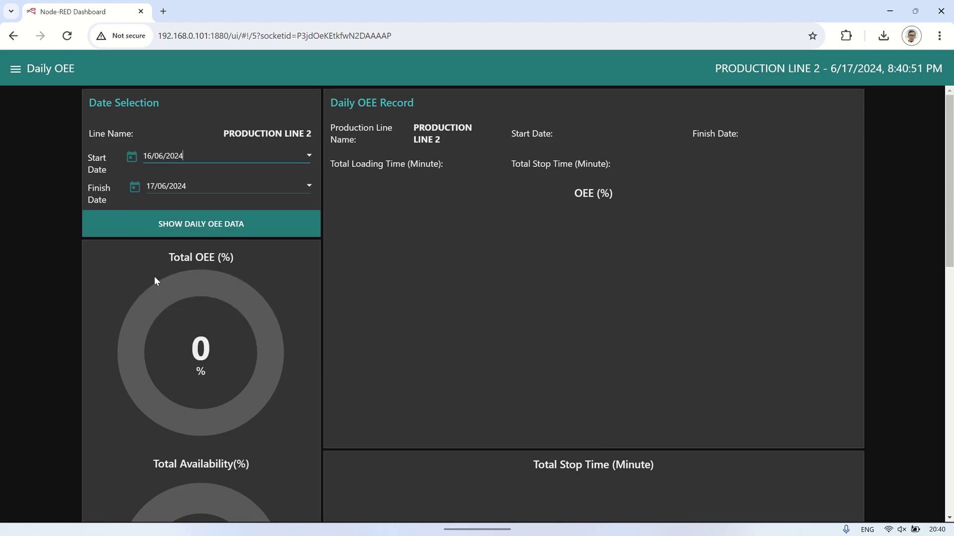
left_click(162, 186)
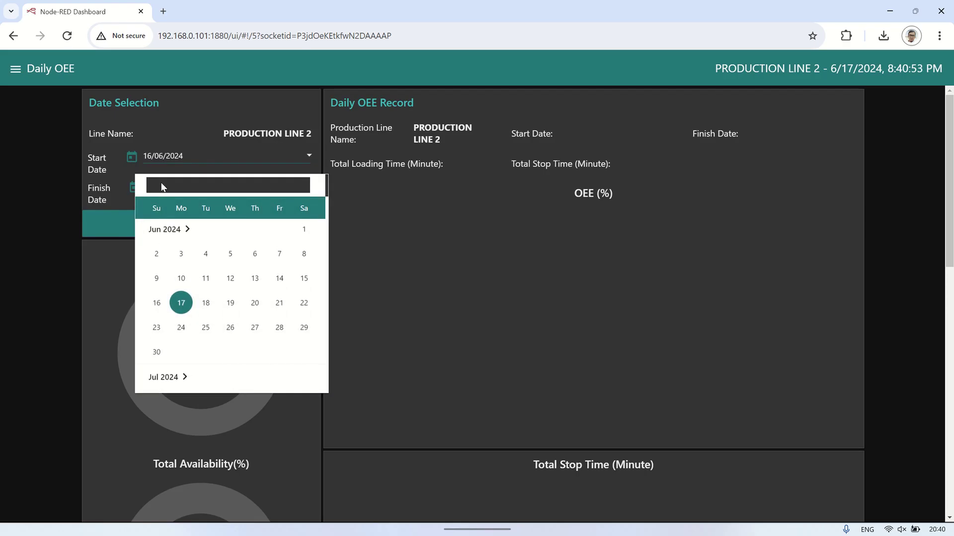
left_click(181, 305)
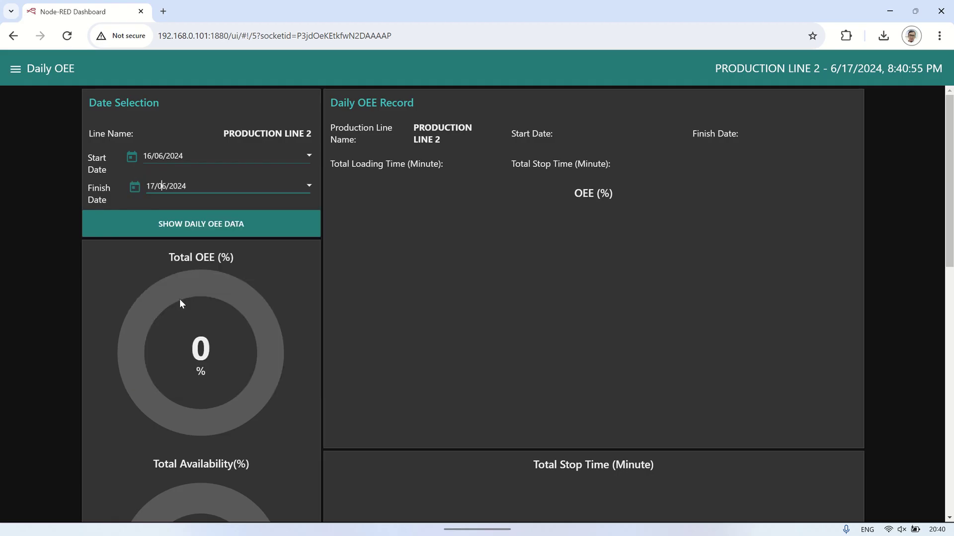
left_click(243, 224)
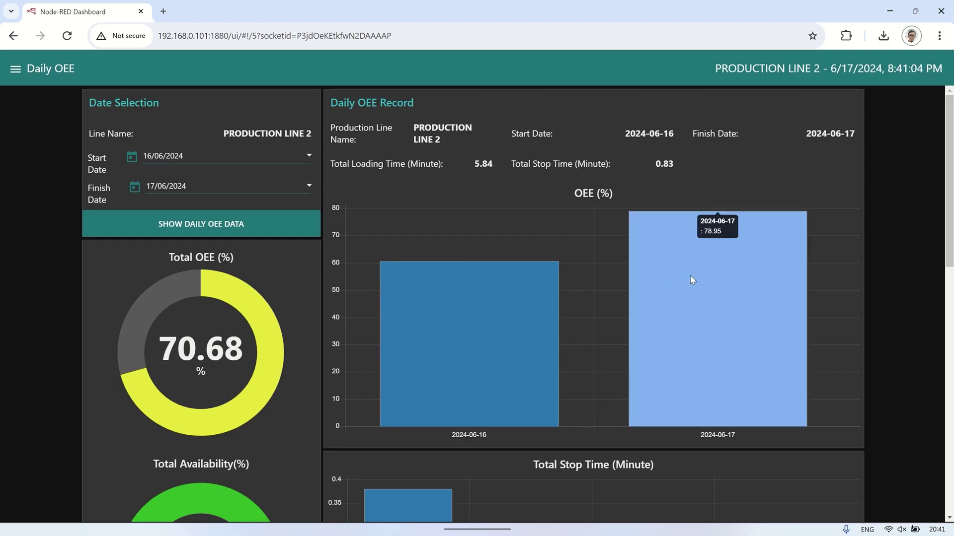
scroll(690, 275, "down", 1)
scroll(275, 315, "down", 2)
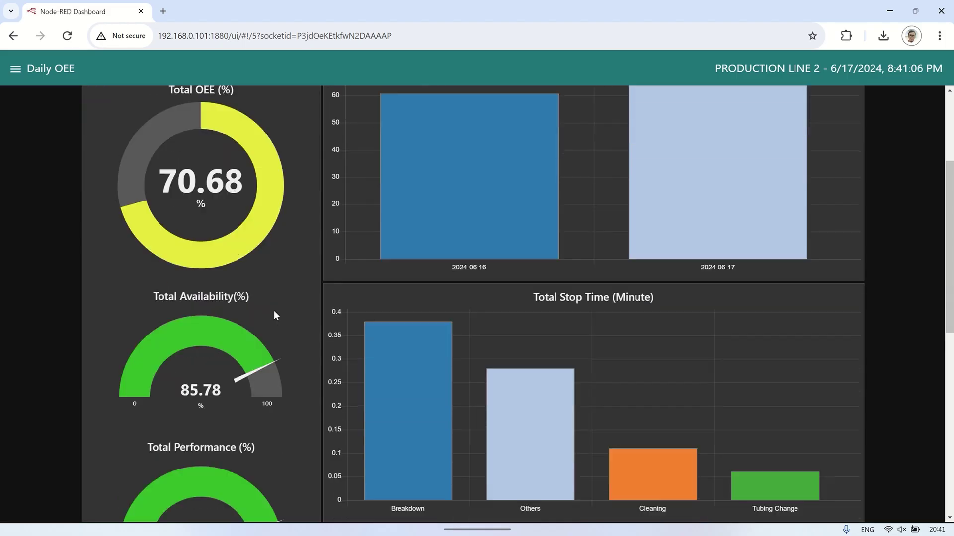
scroll(274, 316, "down", 1)
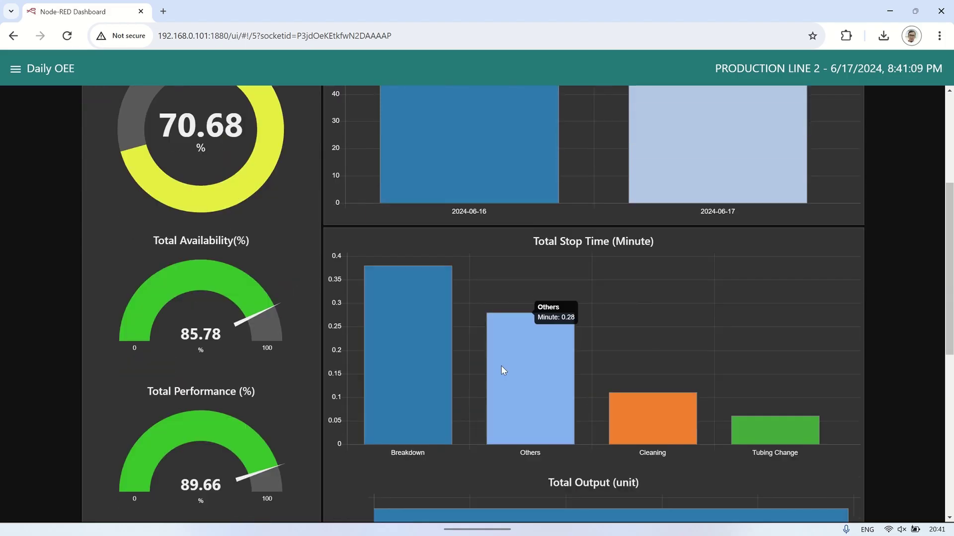
scroll(779, 431, "down", 1)
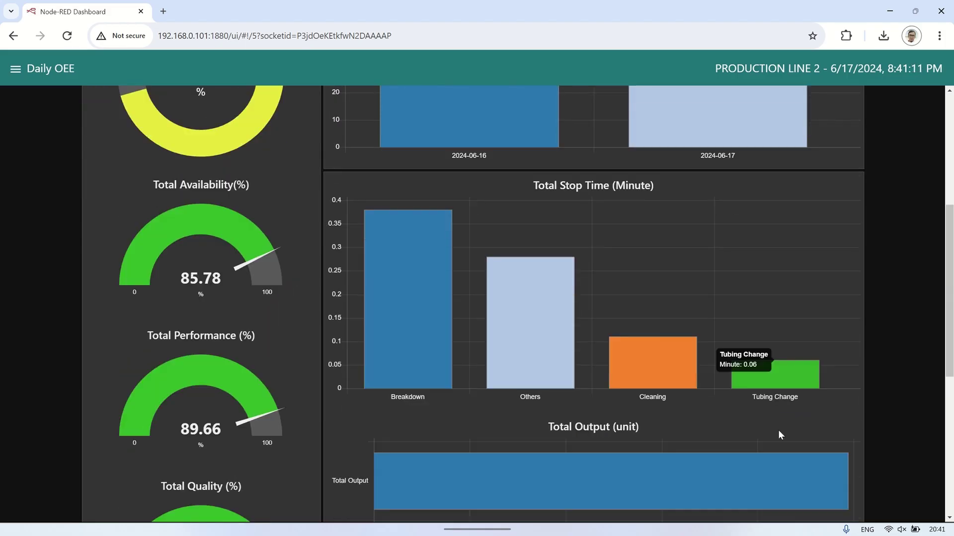
scroll(779, 431, "down", 1)
scroll(779, 431, "down", 1)
scroll(778, 436, "down", 1)
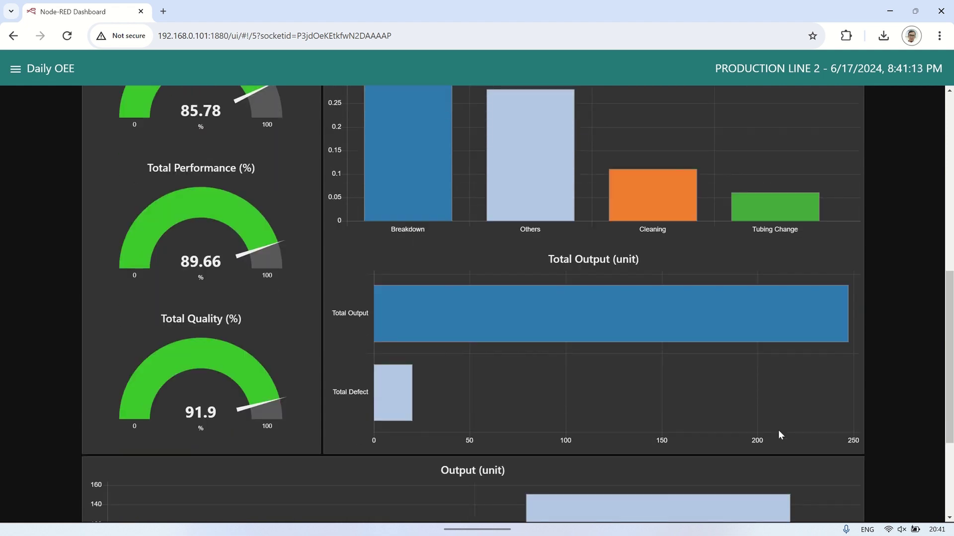
scroll(403, 394, "down", 2)
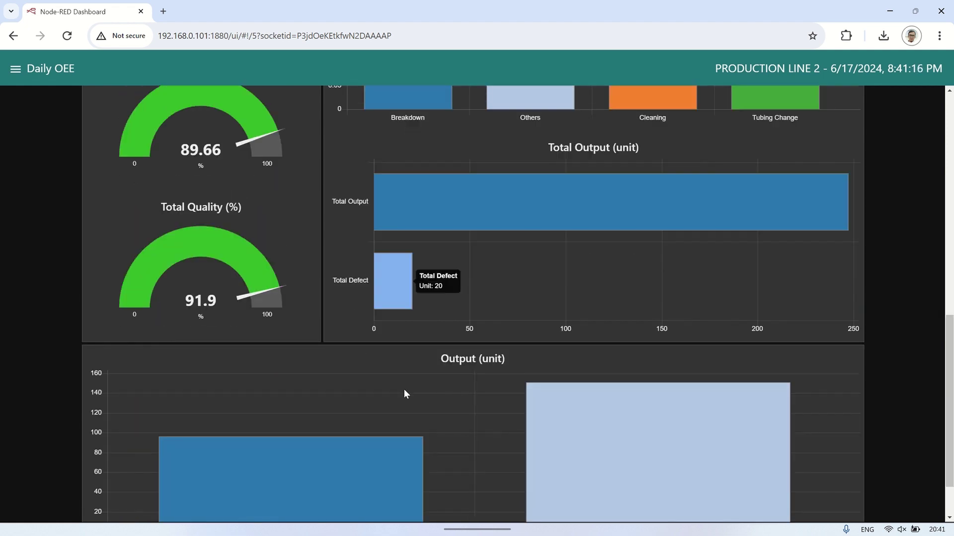
scroll(404, 393, "down", 1)
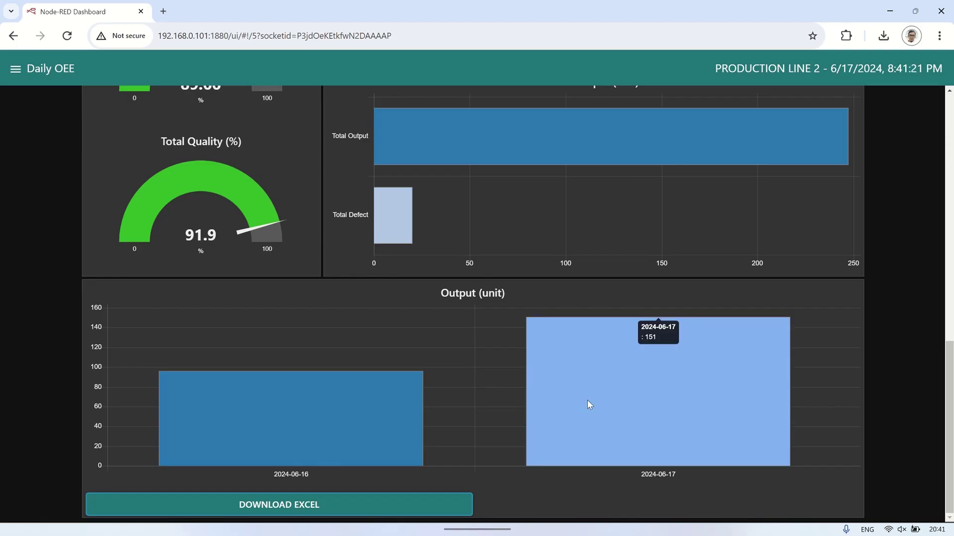
Step: Download oee_range_date.xlsx, keep the blocked download, and open it in Excel
left_click(397, 505)
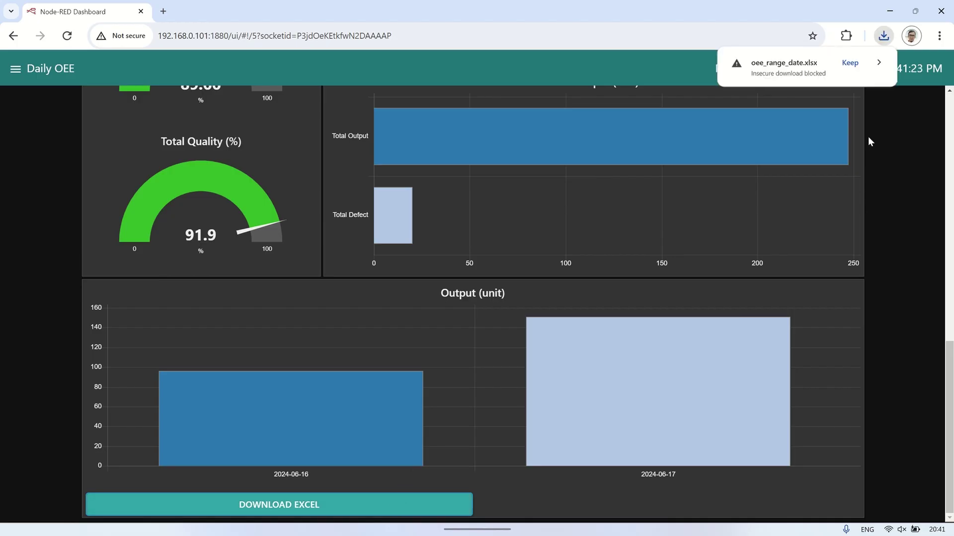
left_click(851, 66)
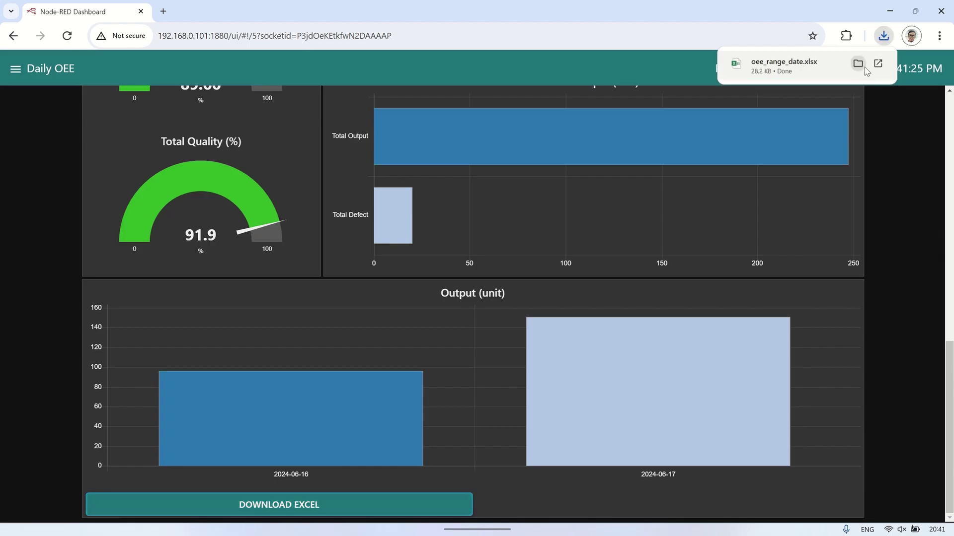
left_click(880, 64)
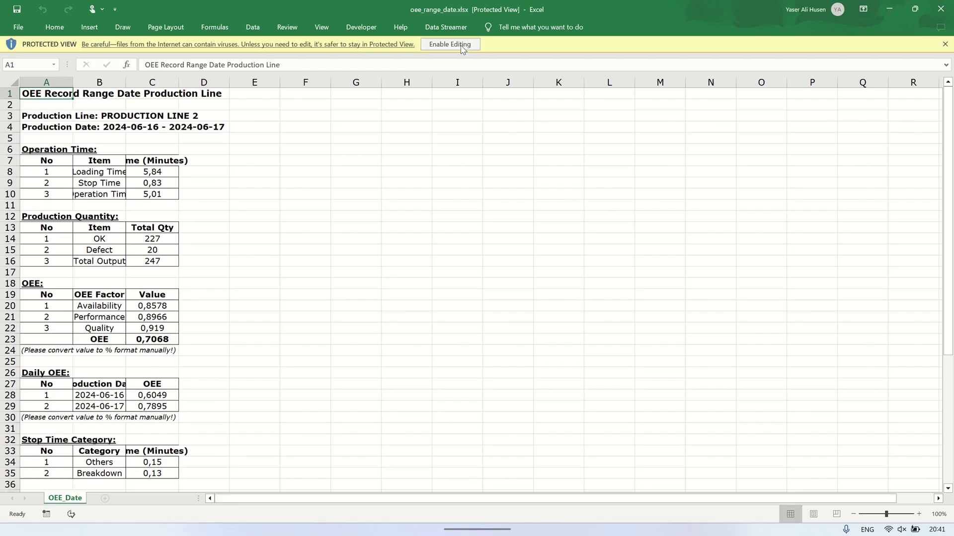
Step: Enable editing on oee_range_date.xlsx and turn off the sheet gridlines
left_click(461, 45)
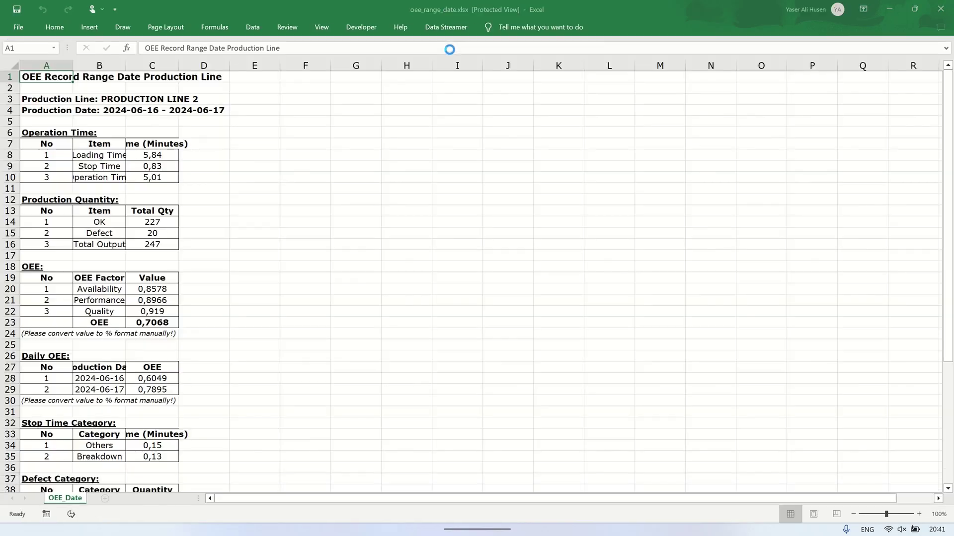
left_click(321, 29)
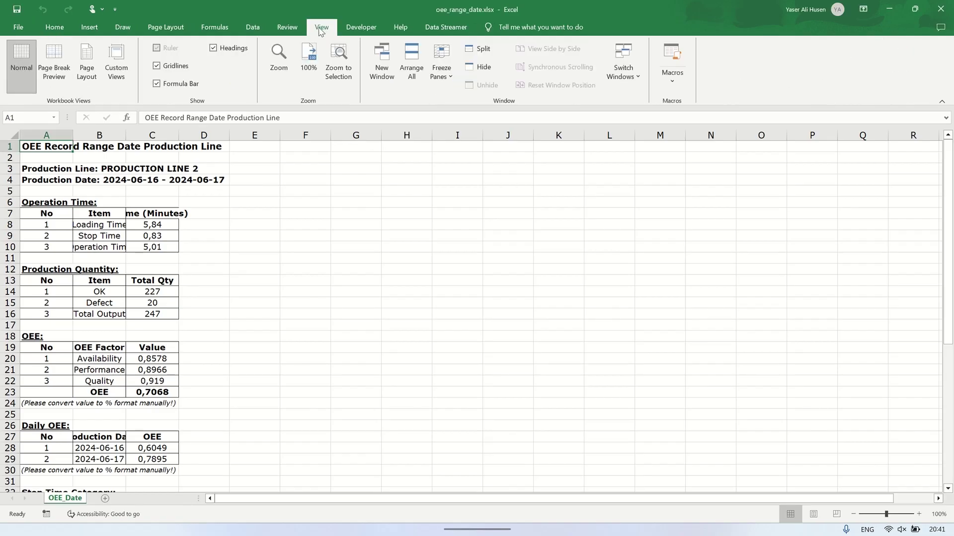
left_click(157, 65)
Step: Widen columns B and C to fit their text and select the OEE factor values C20:C23
left_click_drag(126, 135, 154, 135)
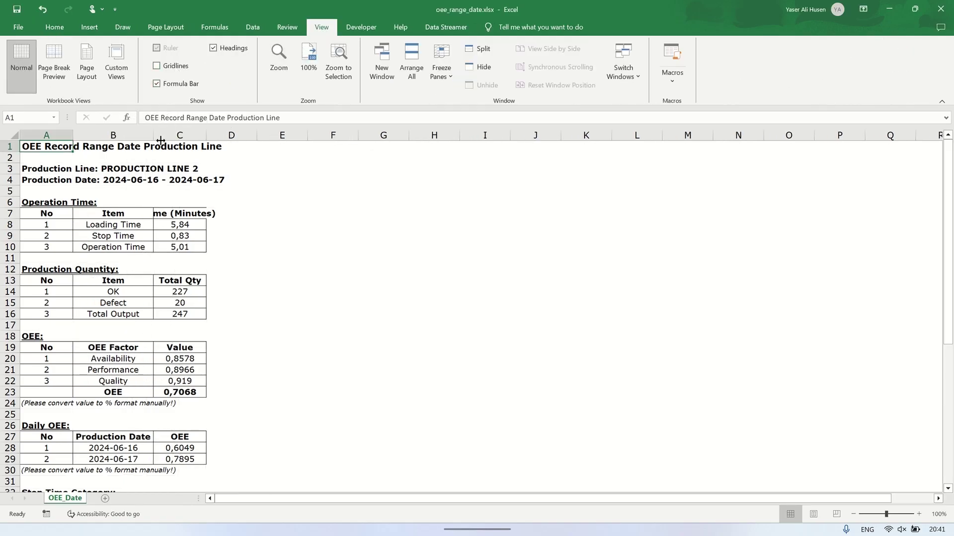
double_click(208, 134)
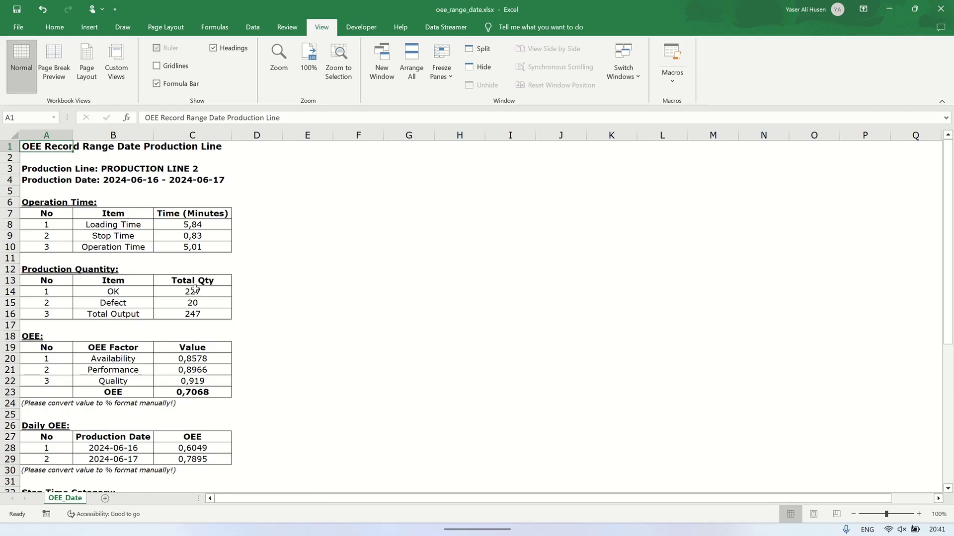
scroll(195, 288, "up", 3)
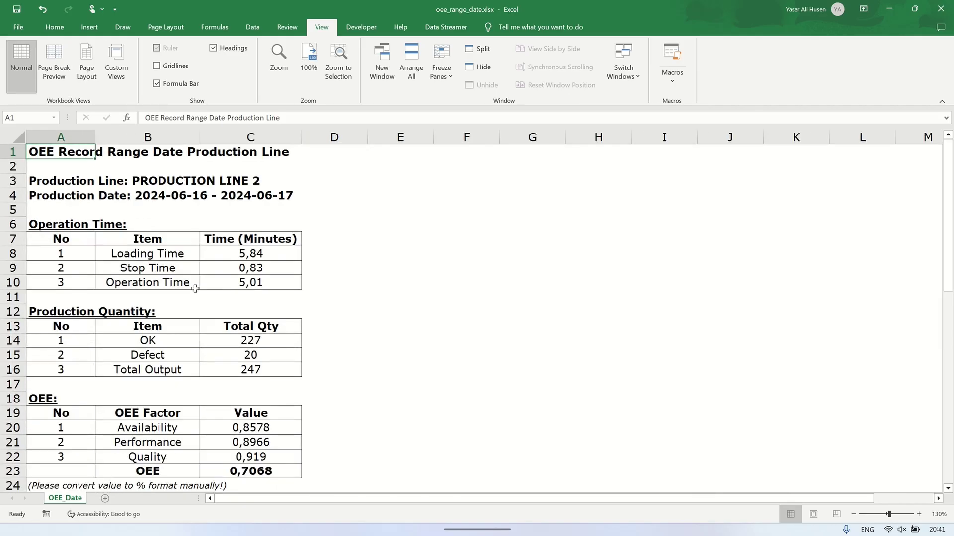
scroll(257, 354, "down", 1)
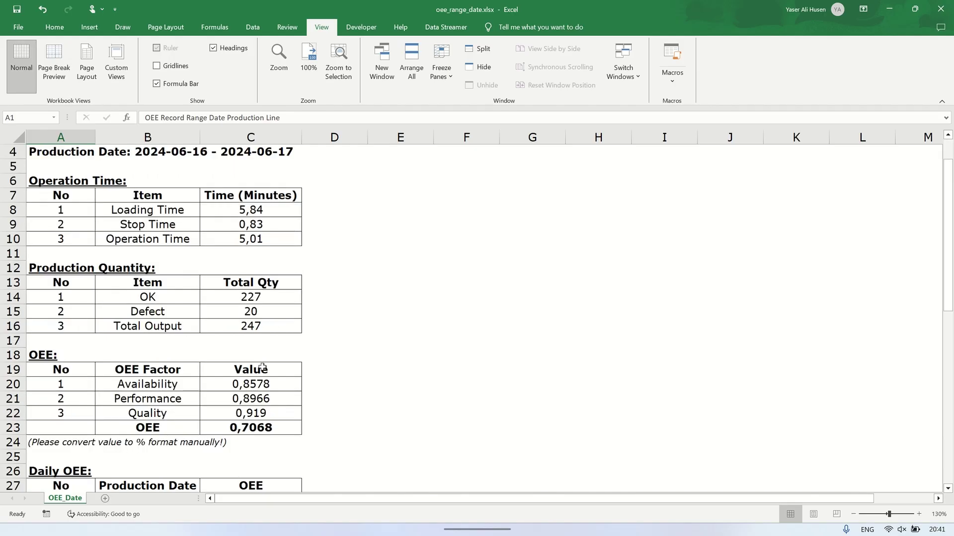
left_click_drag(269, 383, 261, 428)
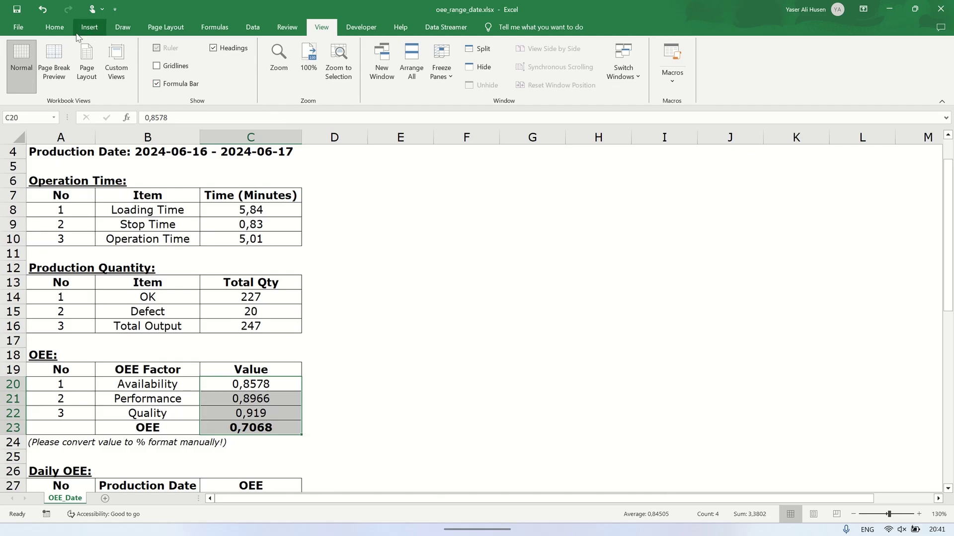
Step: Format the OEE factor values C20:C23 as percentages with two decimals
left_click(54, 27)
left_click(486, 79)
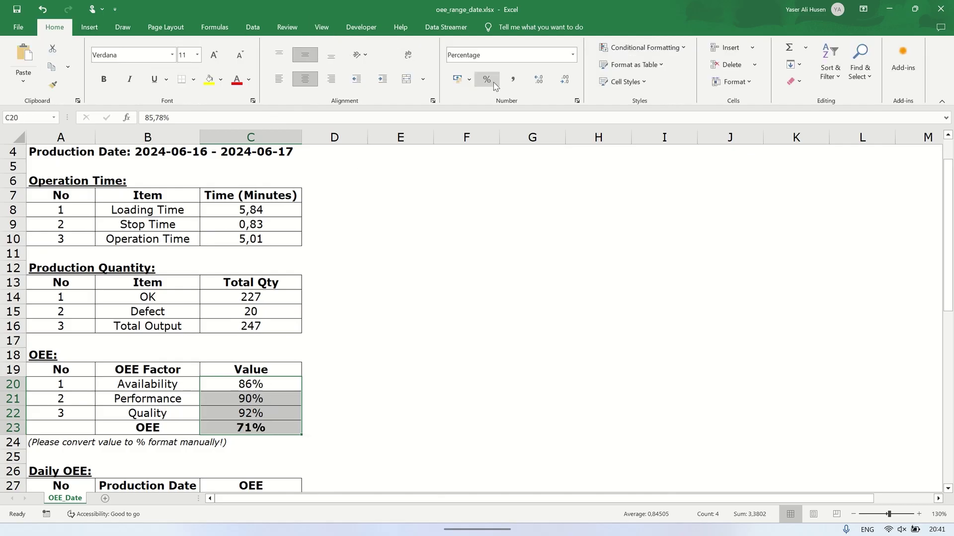
left_click(539, 79)
left_click(392, 269)
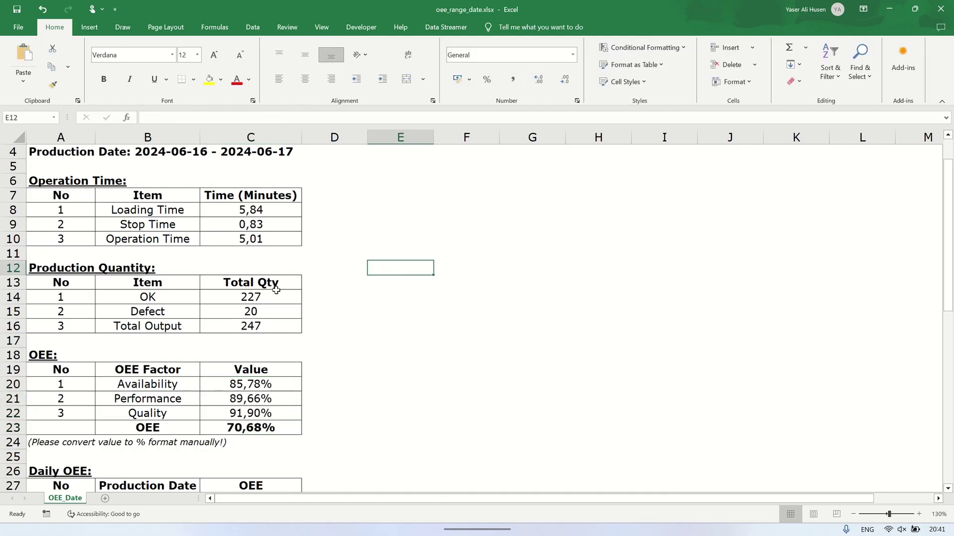
scroll(276, 290, "down", 2)
scroll(275, 298, "down", 1)
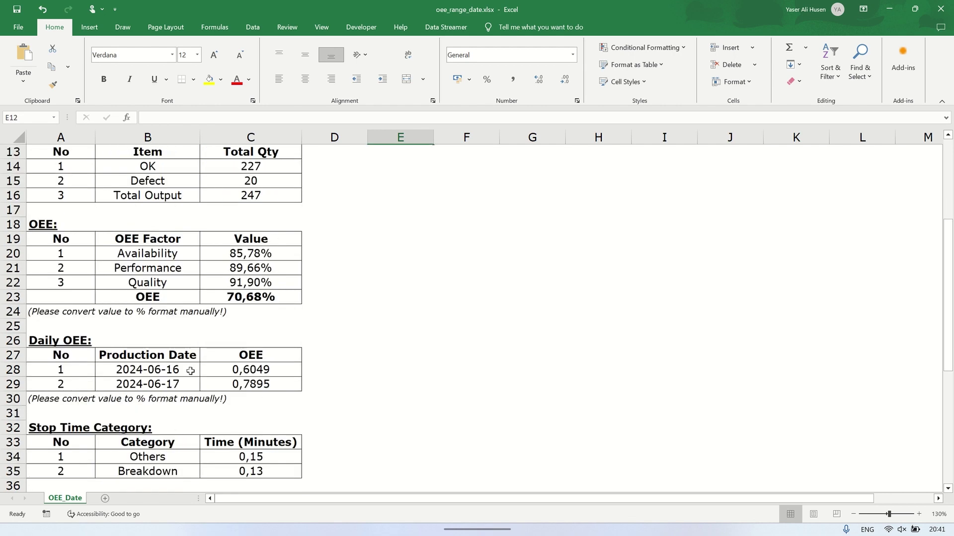
Step: Format the daily OEE values C28:C29 as two-decimal percentages (60.49%, 78.95%)
left_click_drag(225, 369, 226, 384)
left_click(486, 79)
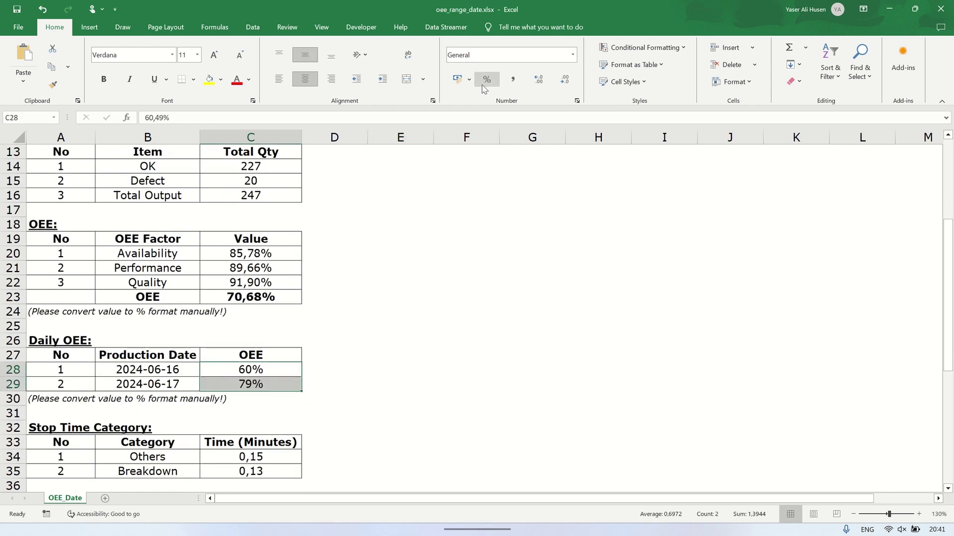
left_click(535, 81)
left_click(452, 256)
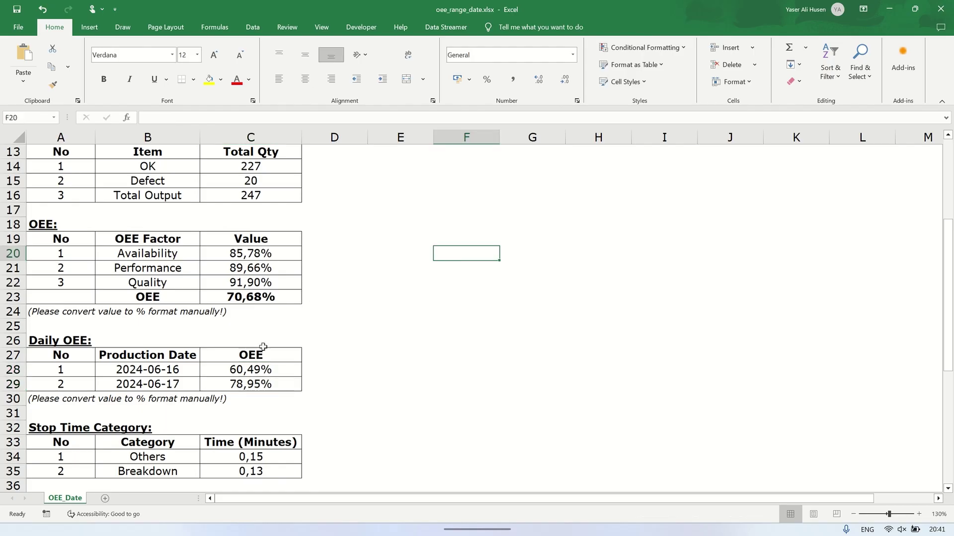
scroll(241, 370, "down", 1)
scroll(128, 385, "down", 1)
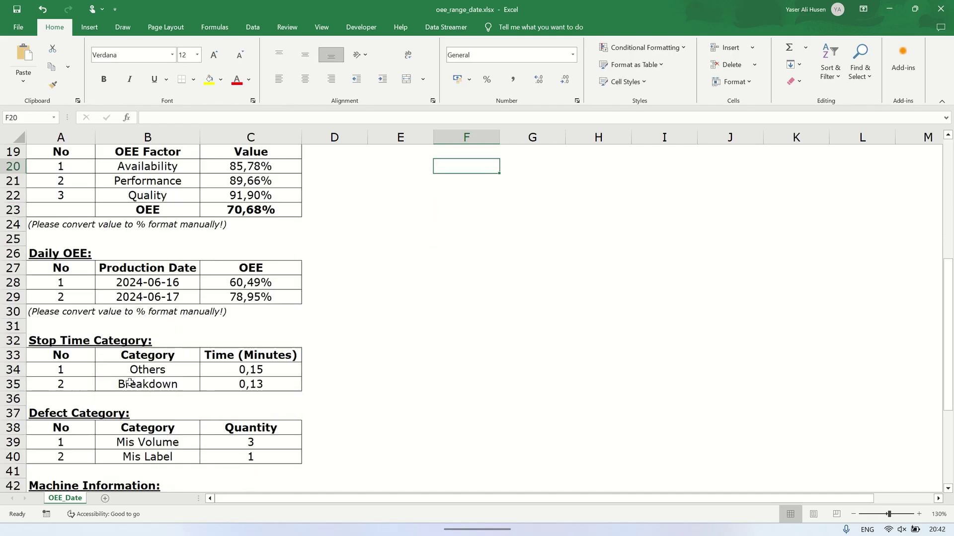
scroll(129, 383, "down", 1)
scroll(130, 381, "down", 1)
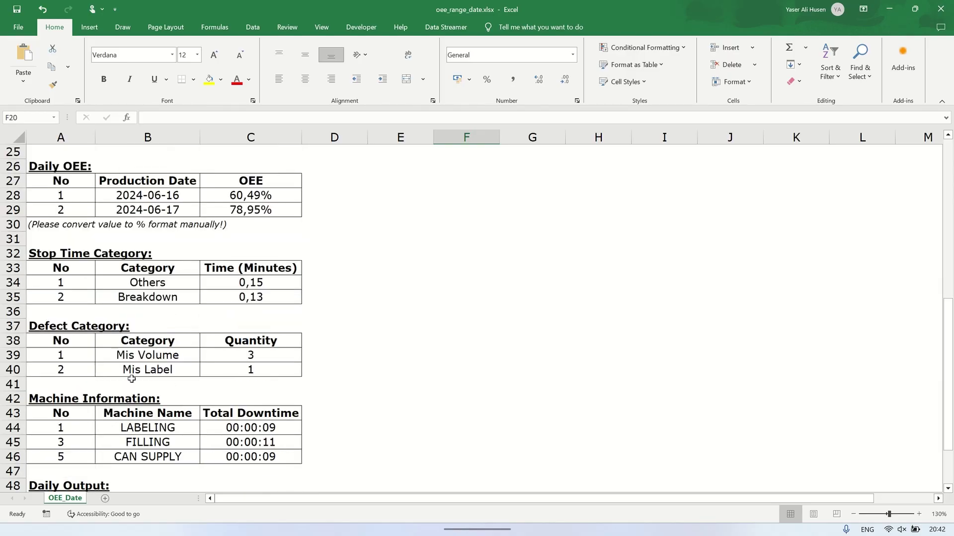
scroll(131, 378, "down", 1)
scroll(132, 379, "down", 2)
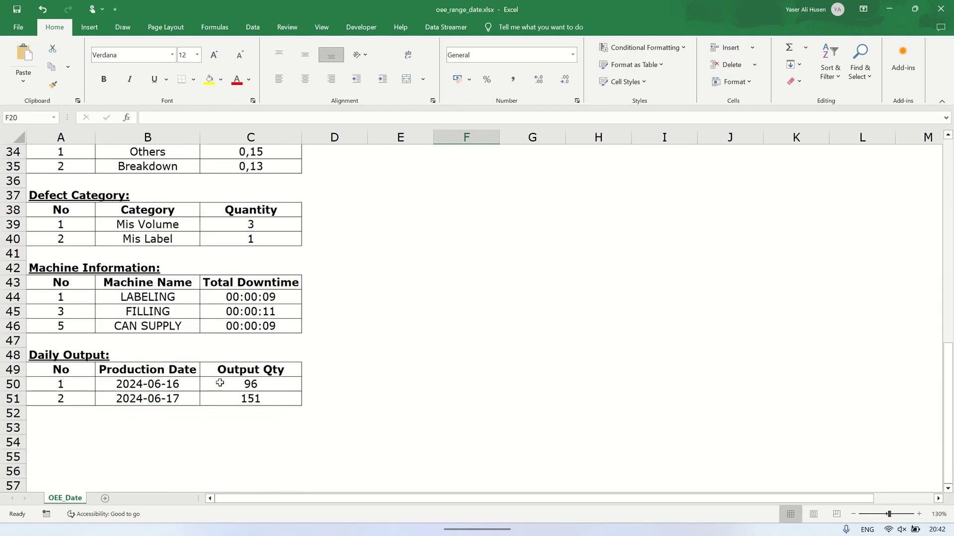
left_click_drag(220, 383, 217, 397)
left_click(395, 351)
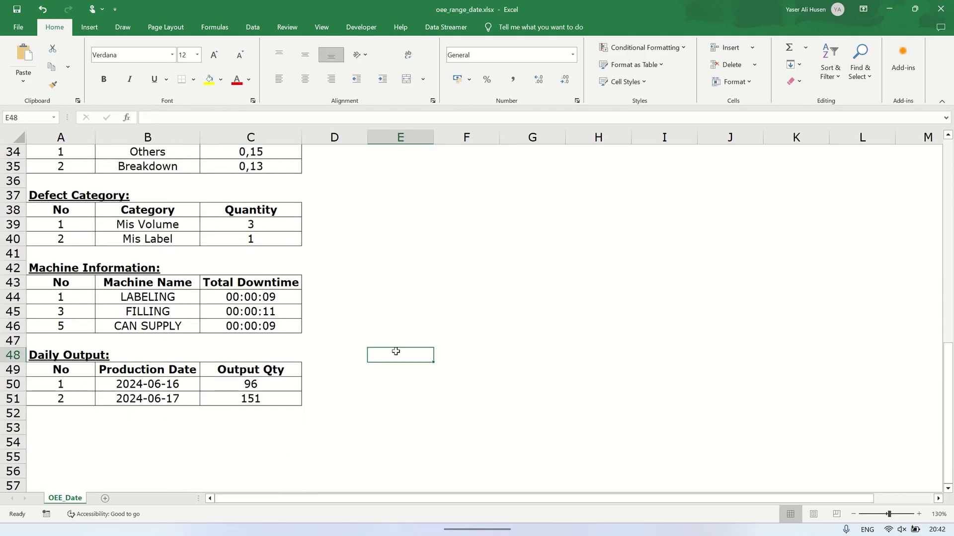
scroll(396, 351, "up", 2)
scroll(396, 351, "up", 2)
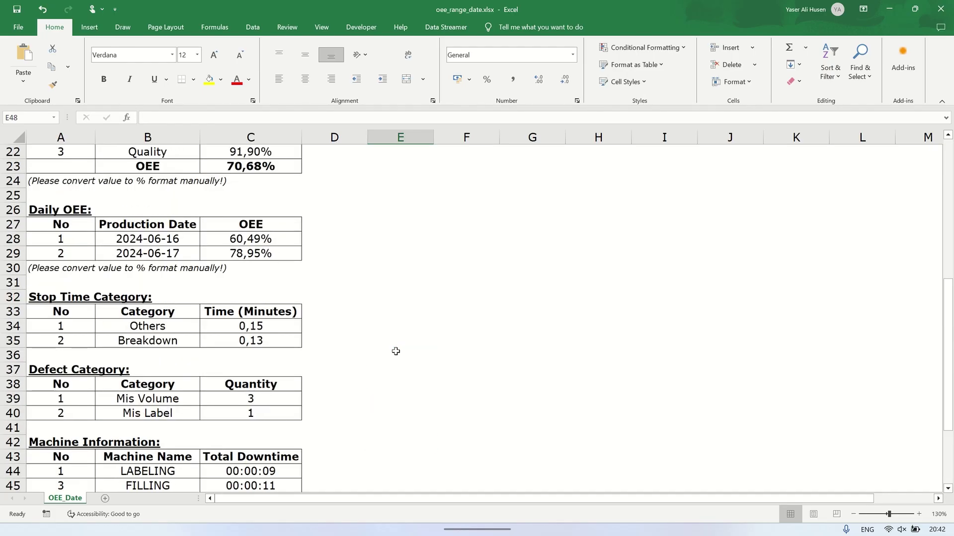
scroll(396, 350, "up", 2)
scroll(395, 351, "up", 4)
scroll(396, 351, "up", 1)
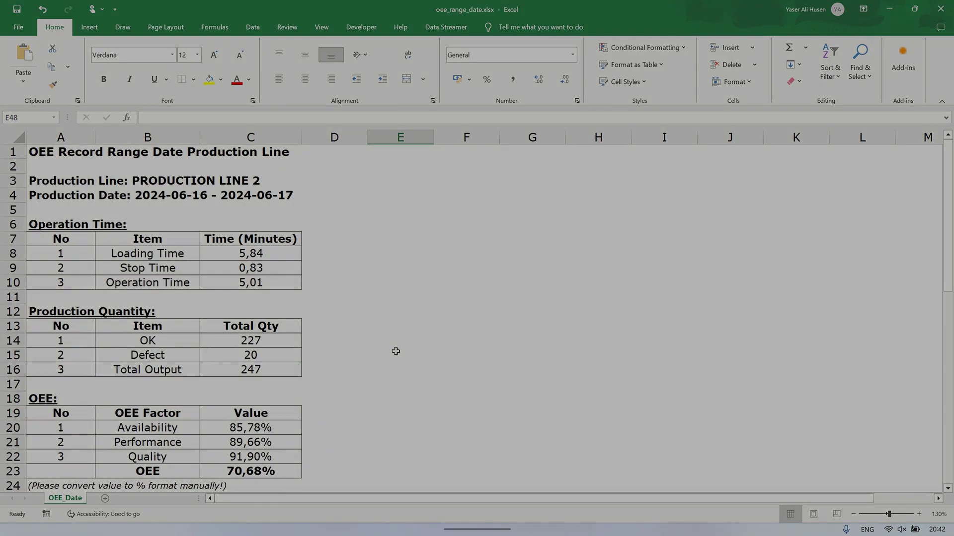